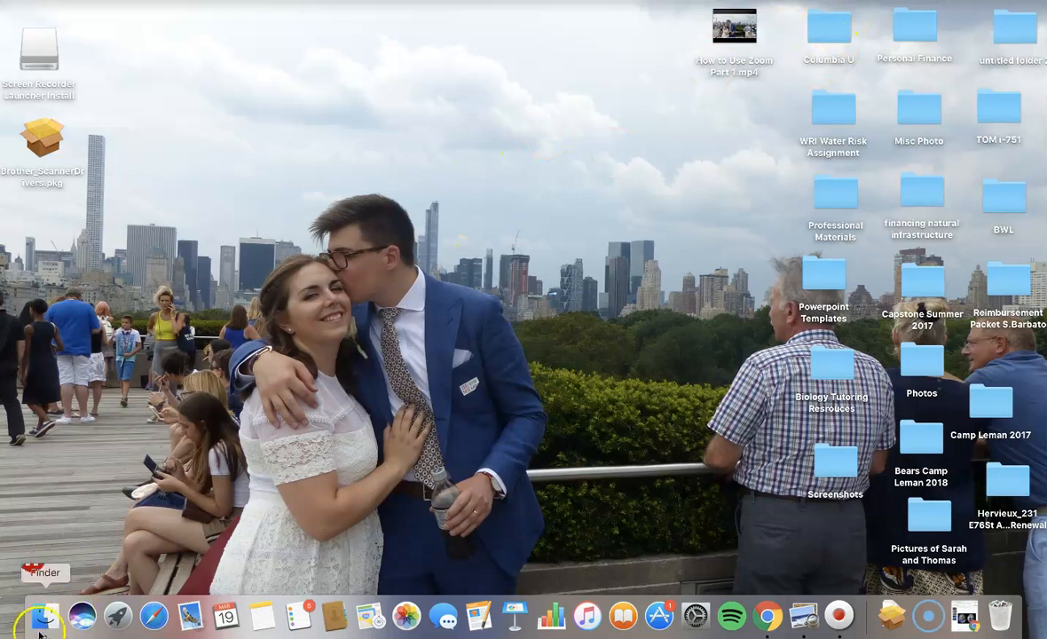
# Launch the zoom.us application from the Applications folder and close the Finder window
pyautogui.click(42, 621)
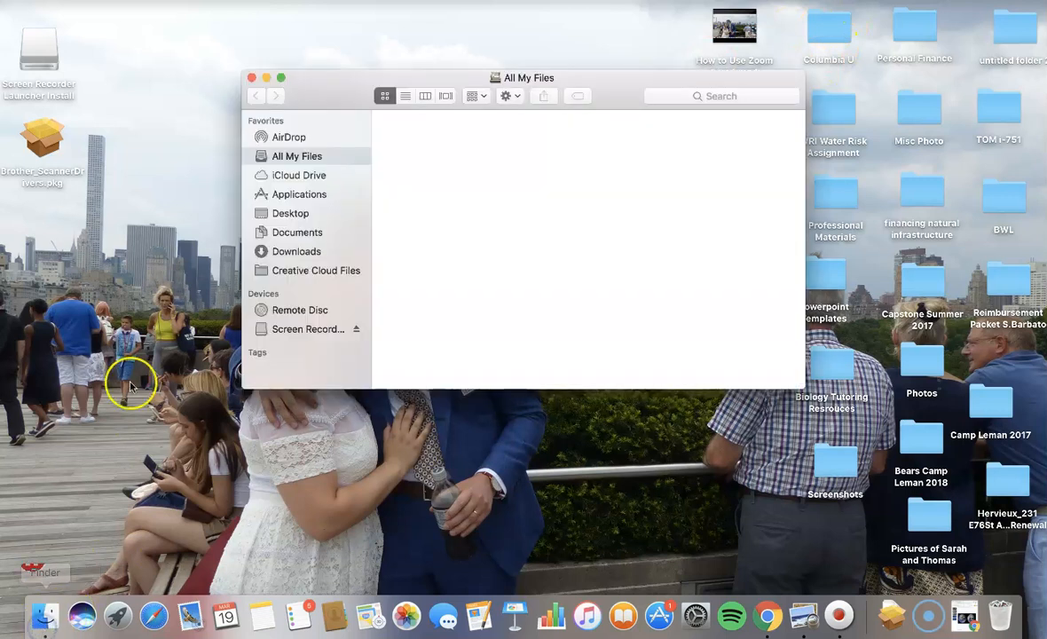
pyautogui.click(307, 196)
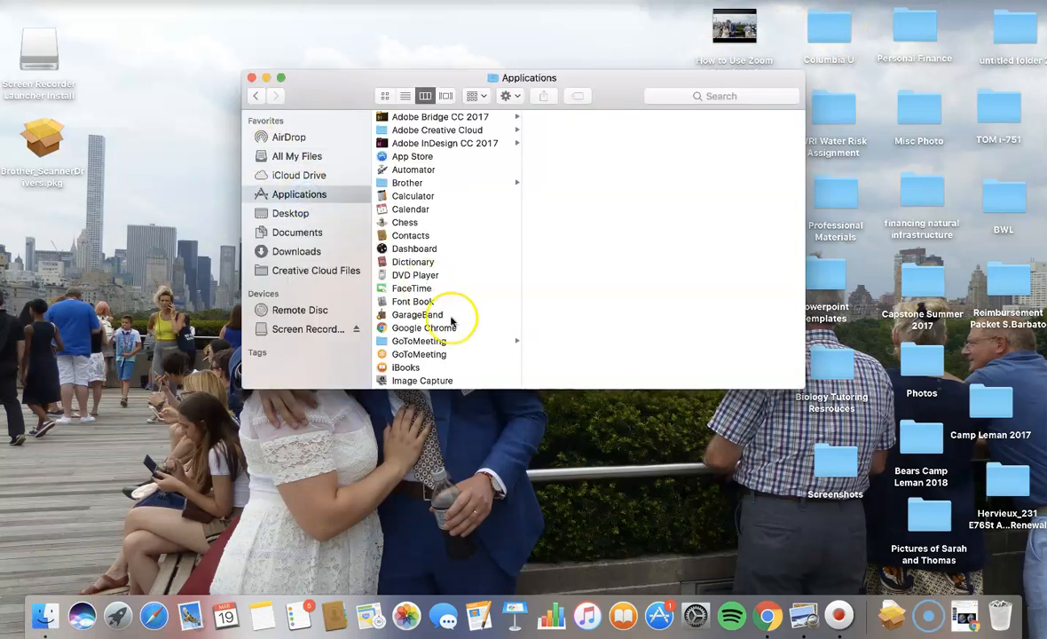
pyautogui.scroll(-10, 451, 321)
pyautogui.scroll(-1, 450, 321)
pyautogui.click(430, 382)
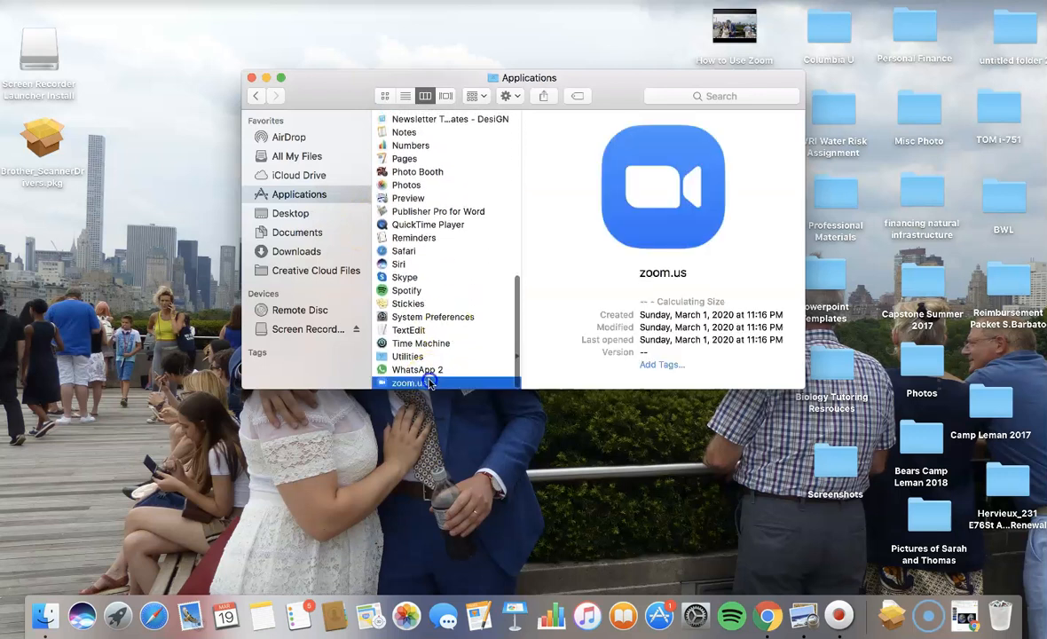
pyautogui.doubleClick(429, 382)
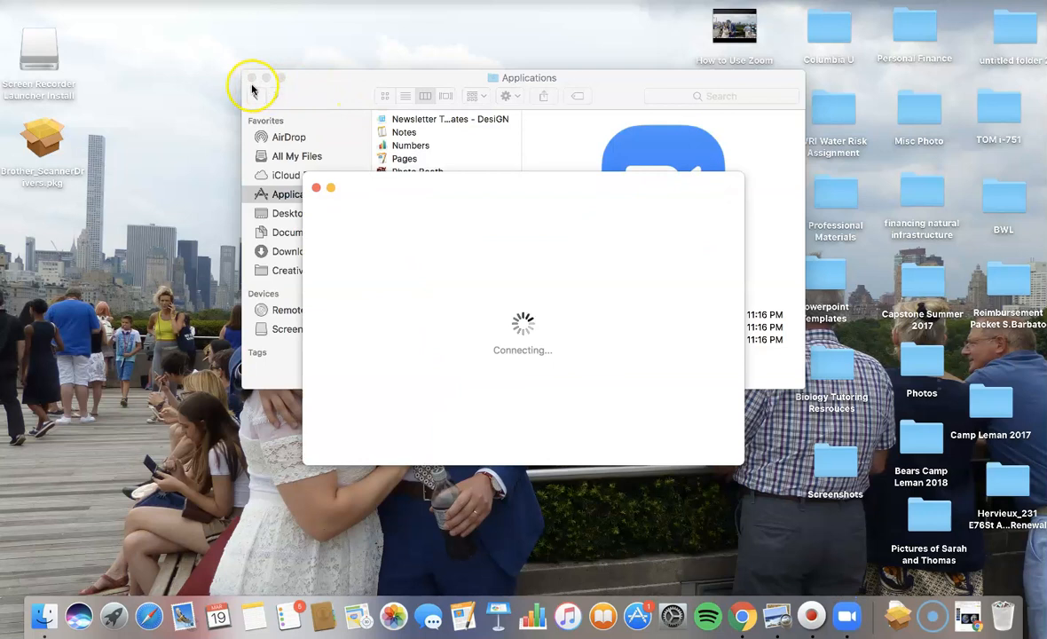
pyautogui.click(251, 79)
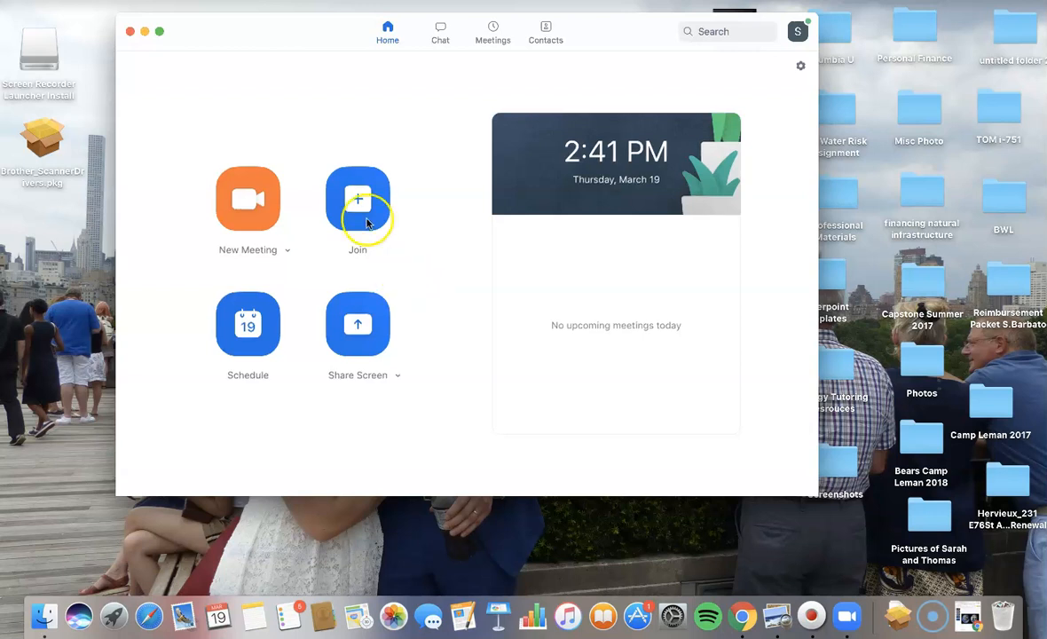
# Start a new meeting with video and the personal meeting ID, and join it with computer audio
pyautogui.click(286, 253)
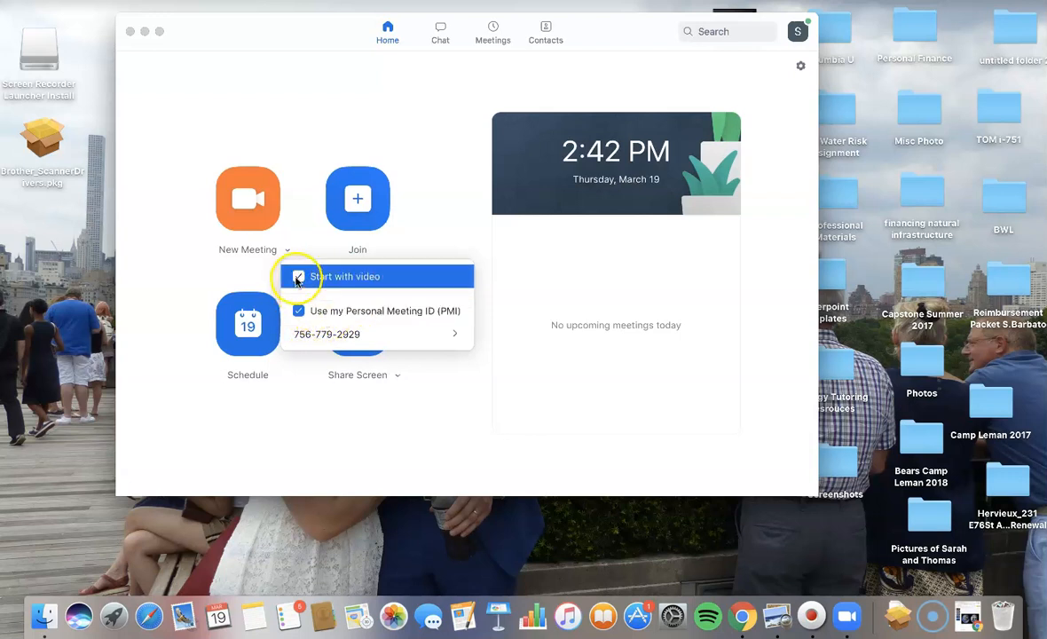
pyautogui.click(289, 221)
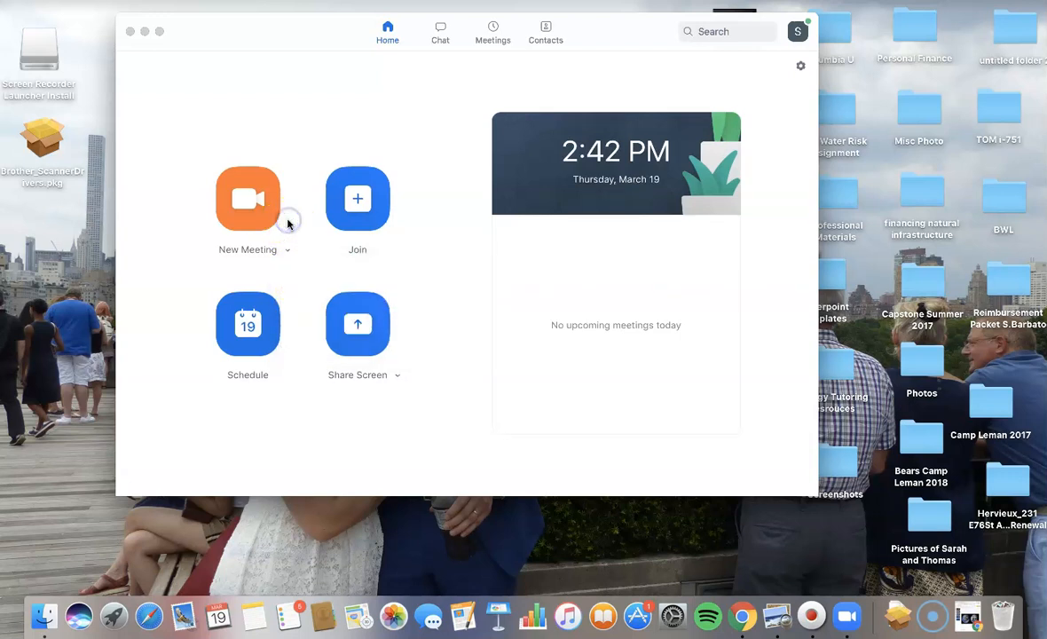
pyautogui.click(235, 204)
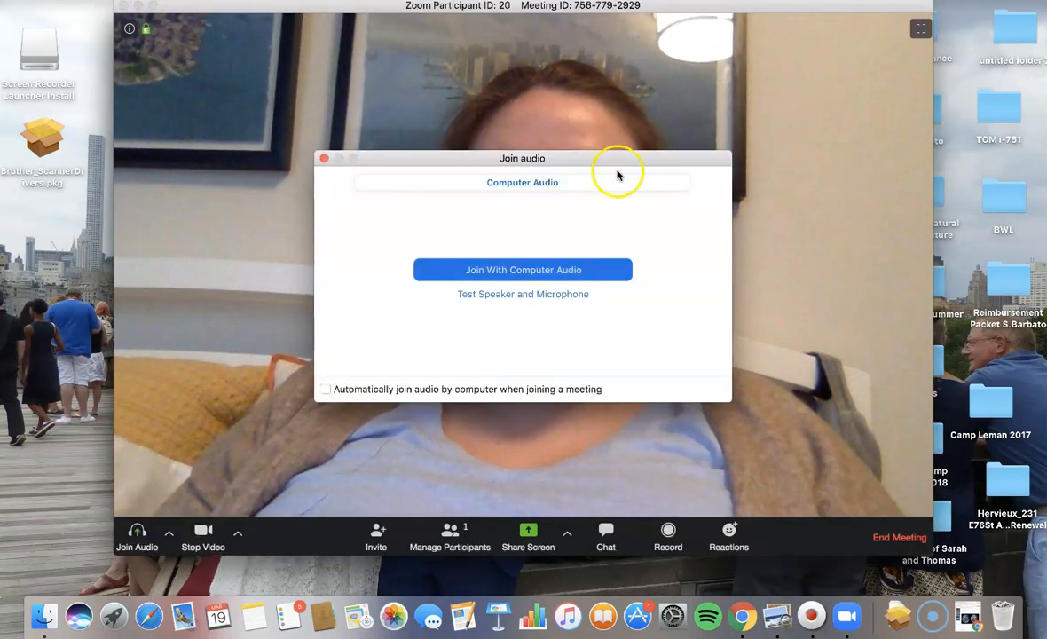
pyautogui.click(617, 270)
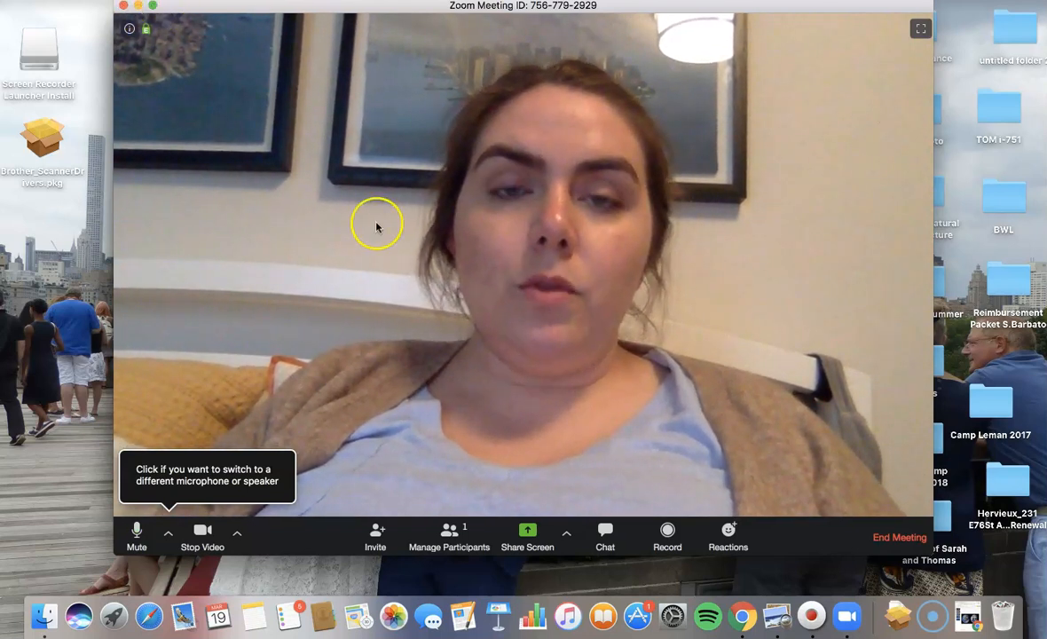
# Switch the meeting window to full screen and start recording the meeting
pyautogui.click(153, 6)
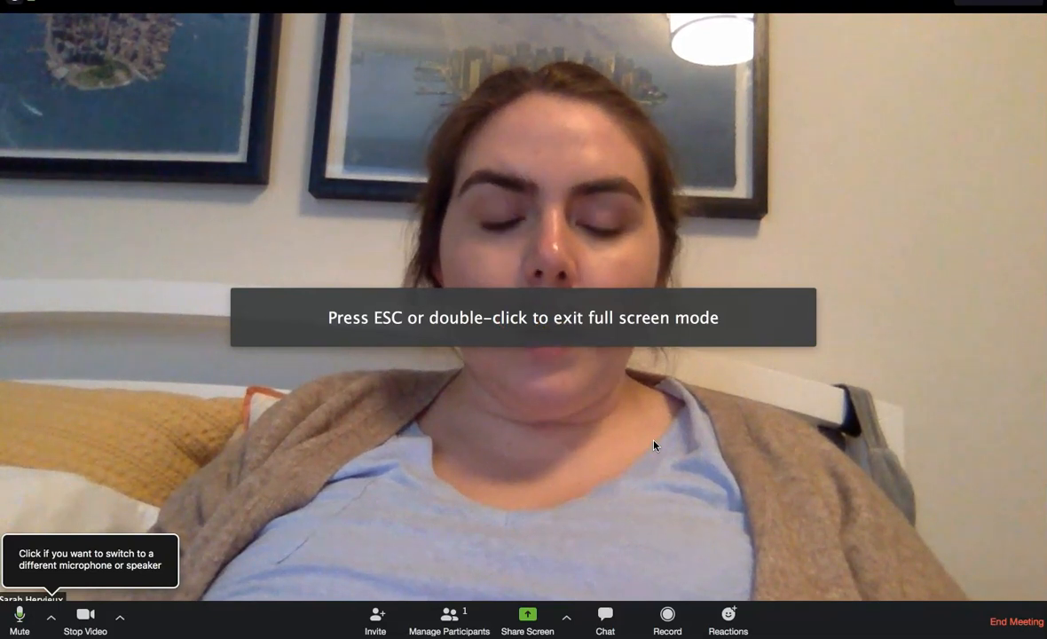
pyautogui.click(672, 610)
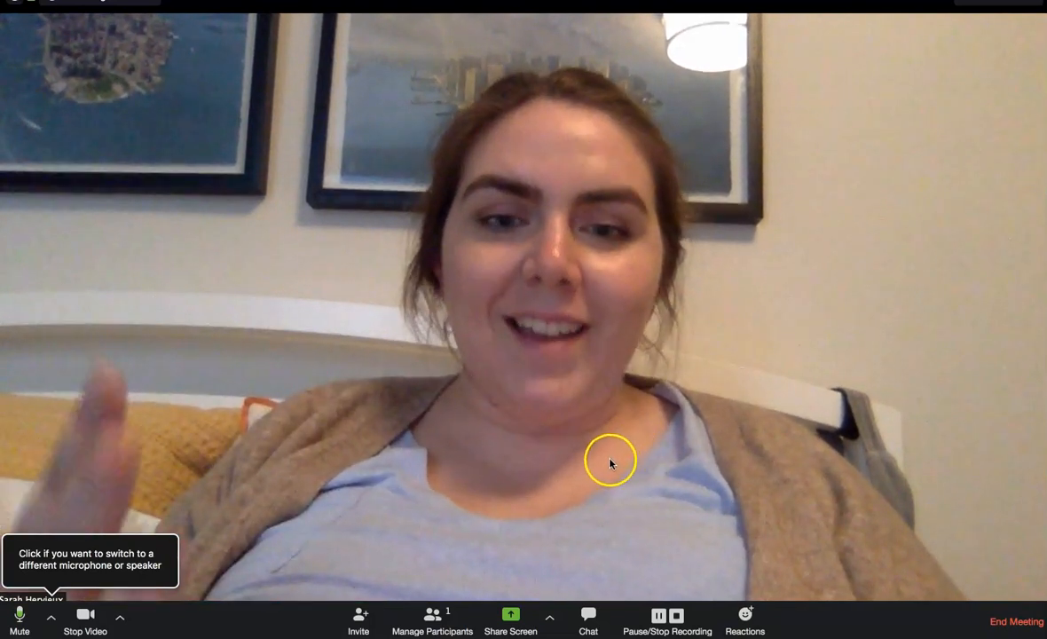
# Share a whiteboard in the meeting and switch the whiteboard window to full screen
pyautogui.click(518, 624)
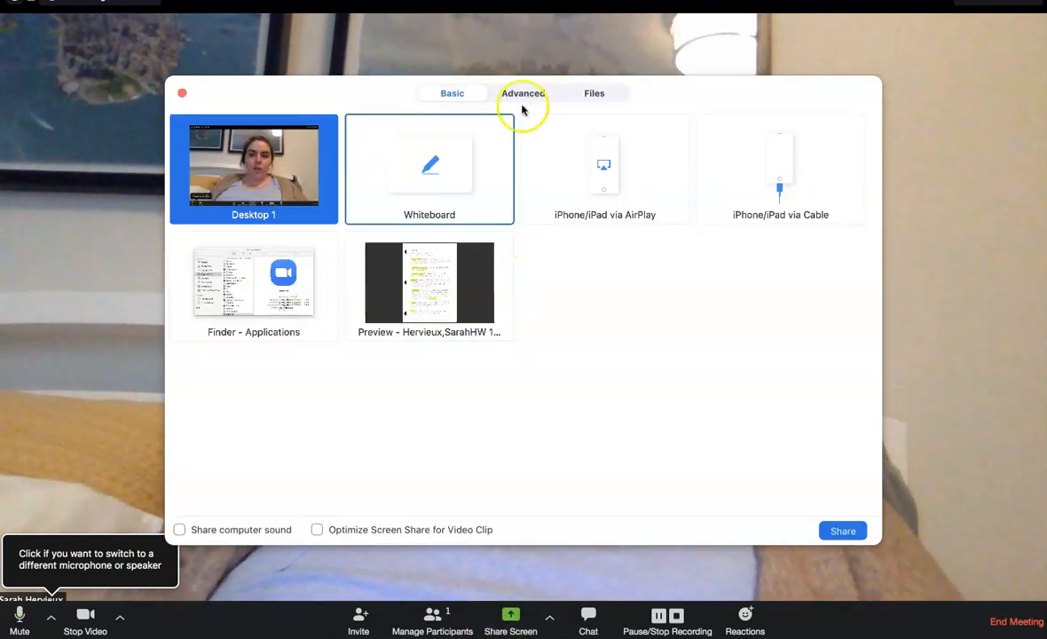
pyautogui.click(456, 202)
pyautogui.click(838, 529)
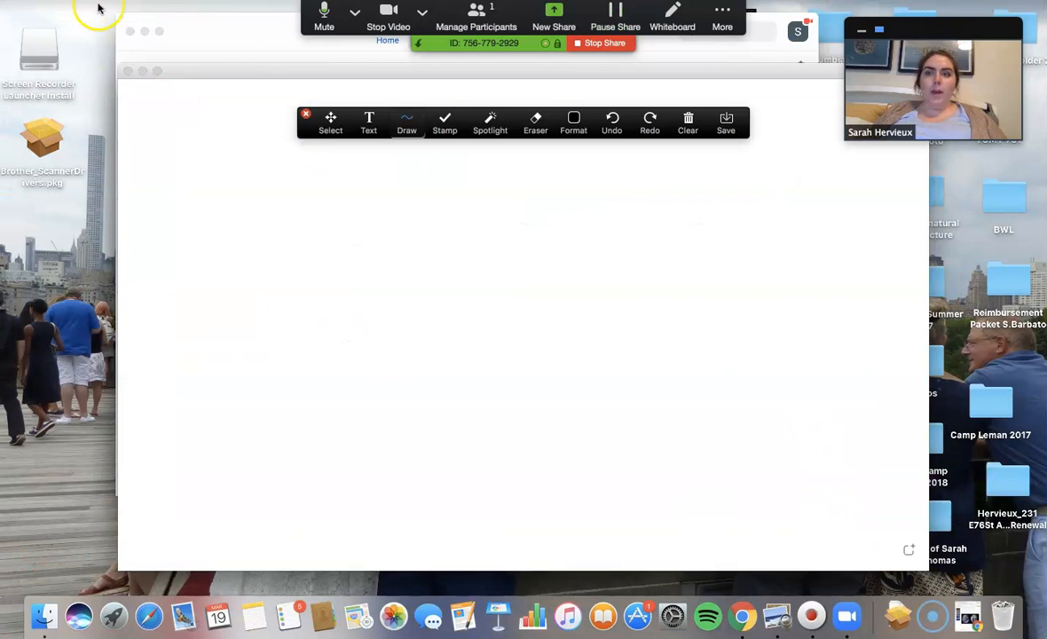
pyautogui.click(162, 35)
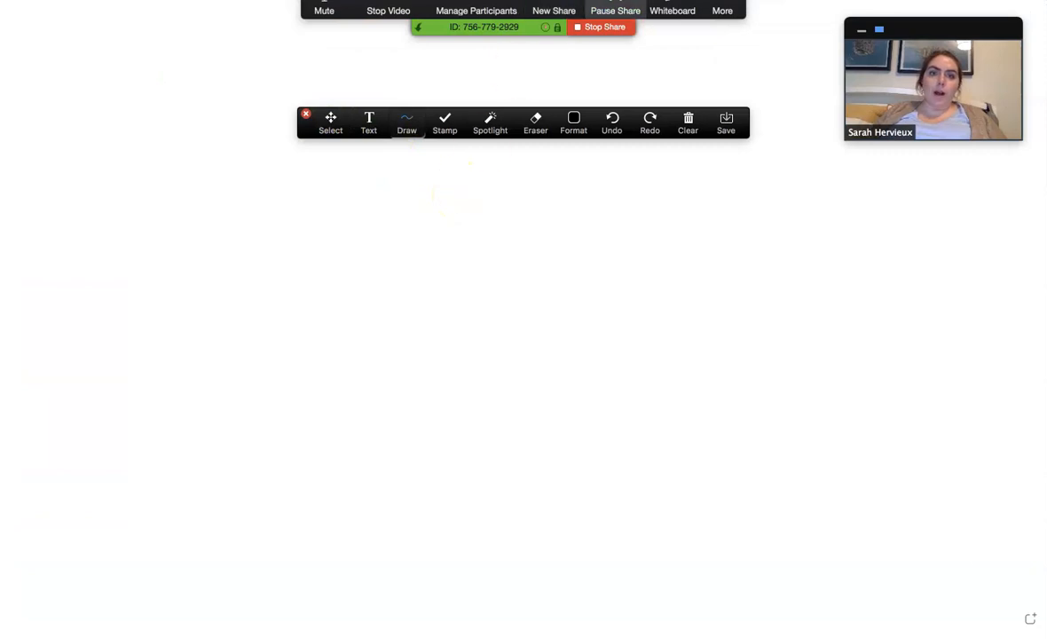
# Add the text "Hello youtube!" to the upper-left area of the whiteboard
pyautogui.click(369, 120)
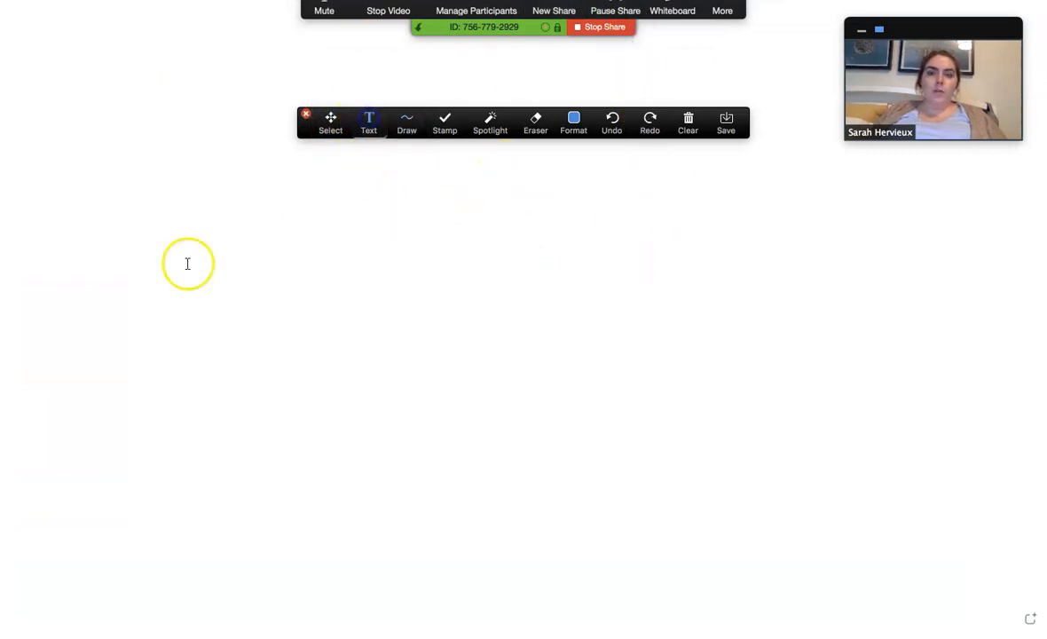
pyautogui.click(151, 233)
pyautogui.write('Hello youtube!')
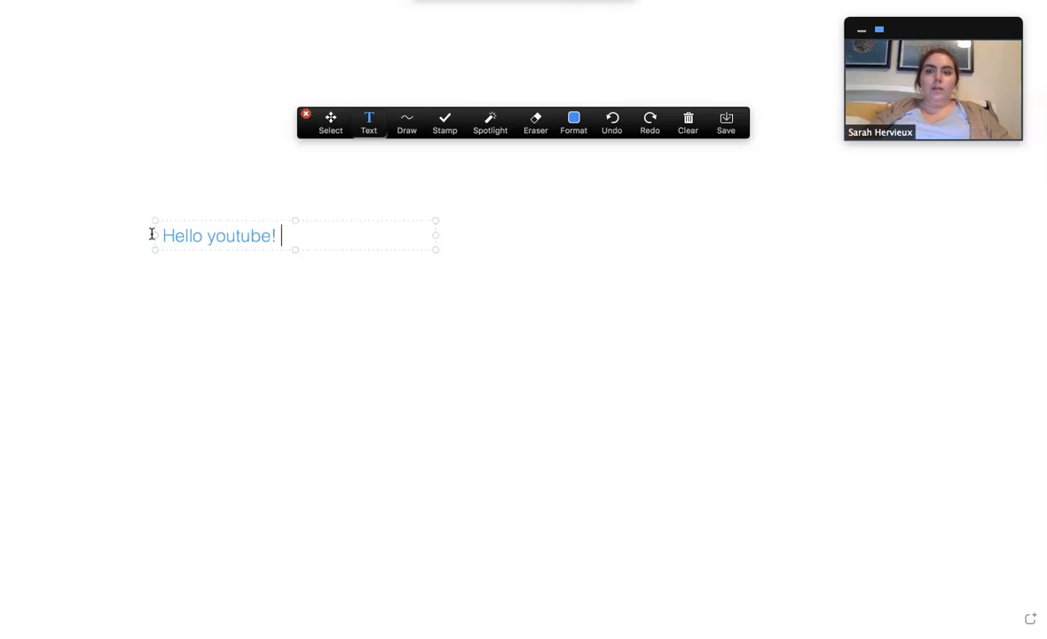
# Draw an outlined diamond near the middle of the whiteboard
pyautogui.click(400, 122)
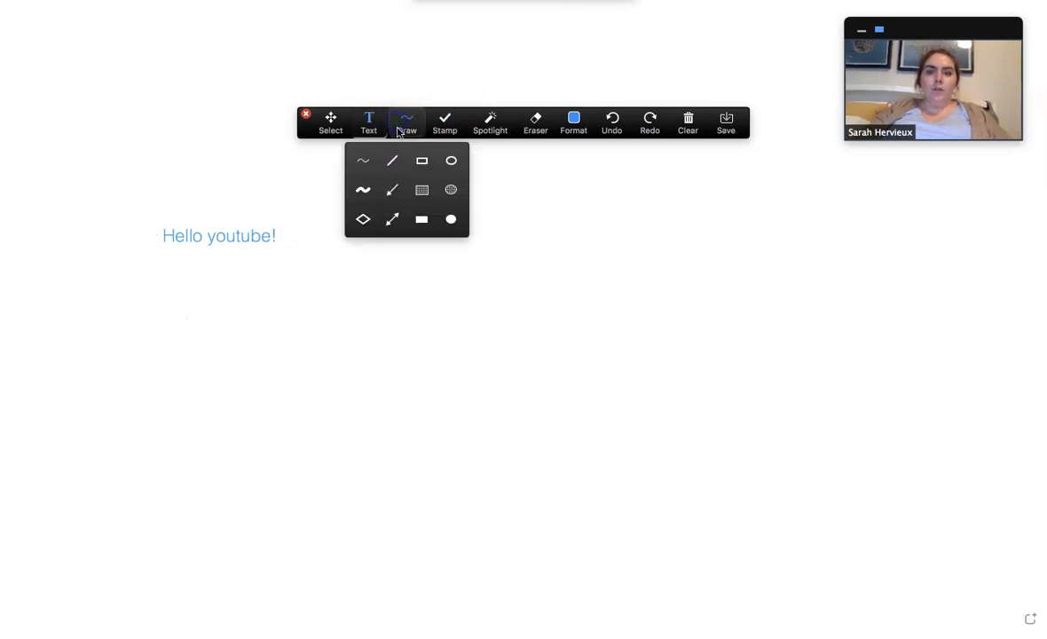
pyautogui.click(360, 220)
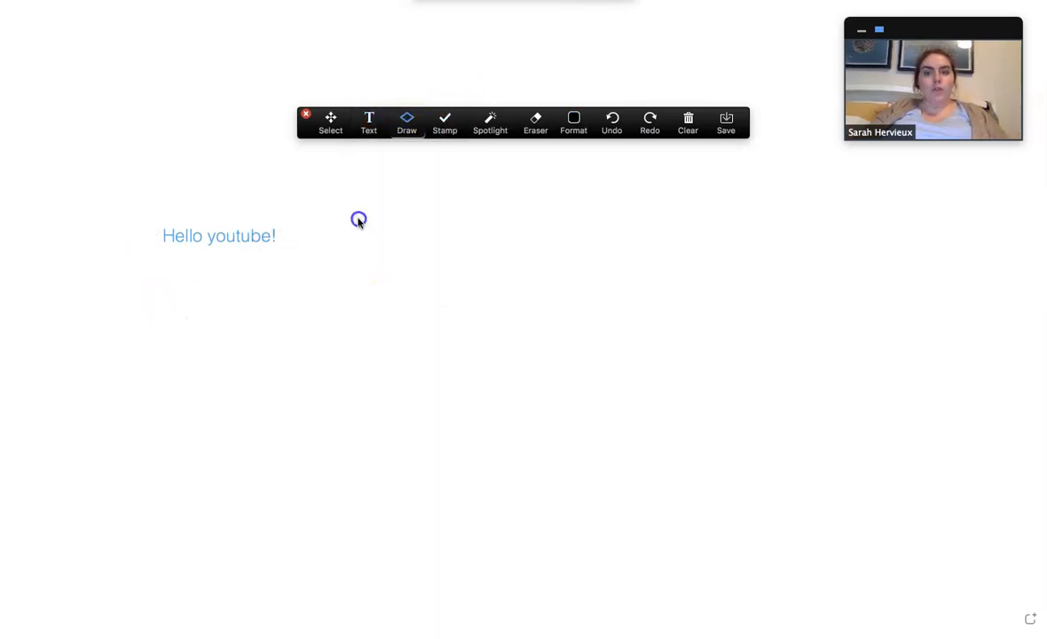
pyautogui.moveTo(473, 326)
pyautogui.mouseDown()
pyautogui.moveTo(546, 379)
pyautogui.moveTo(628, 388)
pyautogui.mouseUp()
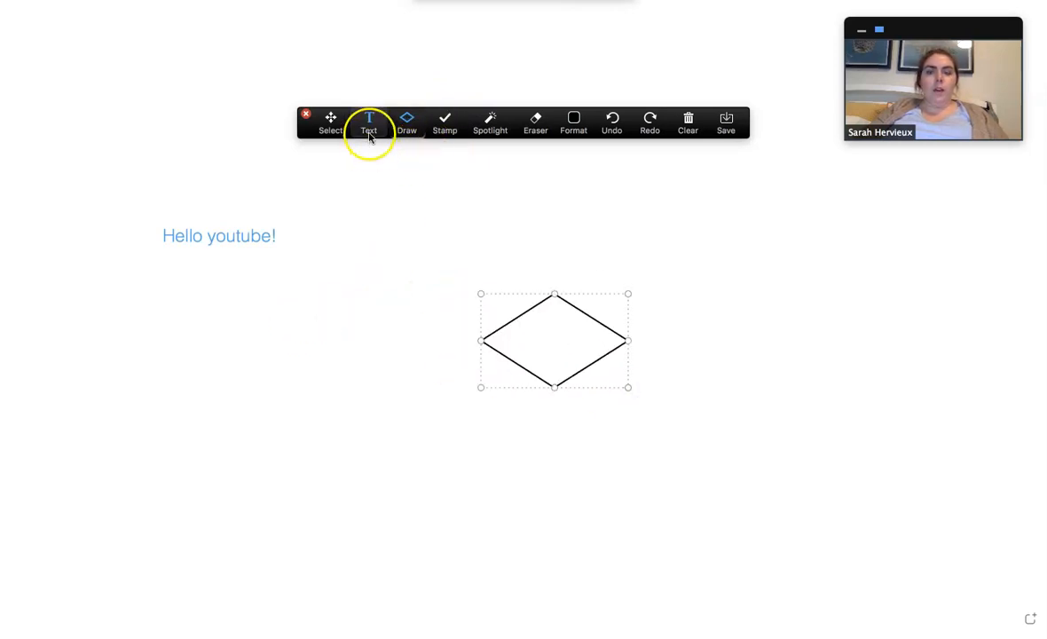
# Handwrite the word "hello" below the diamond with the thick translucent freehand pen
pyautogui.click(407, 126)
pyautogui.click(362, 160)
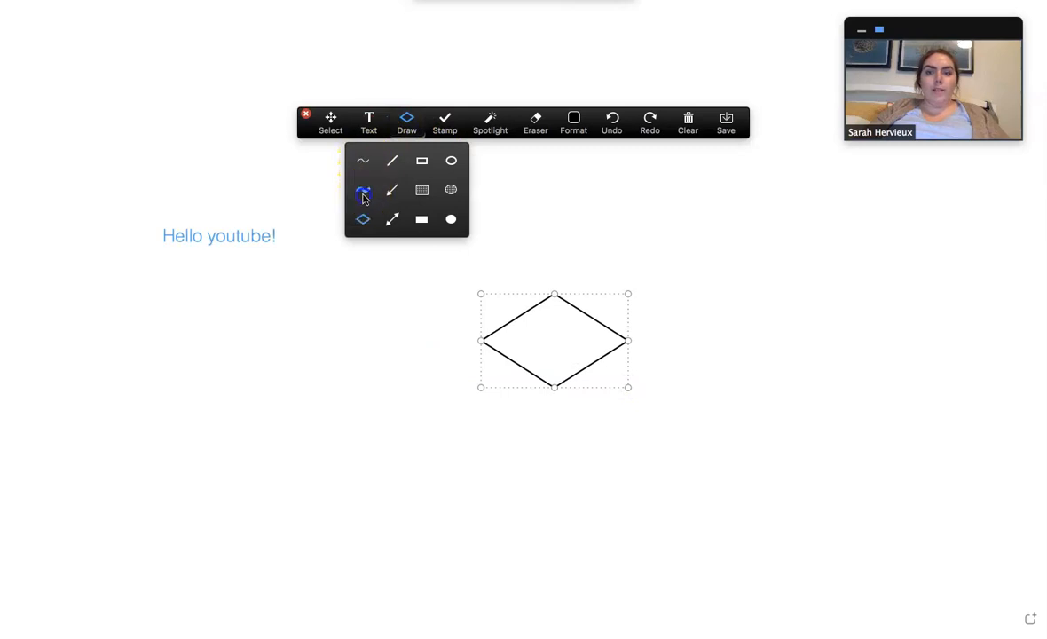
pyautogui.click(363, 193)
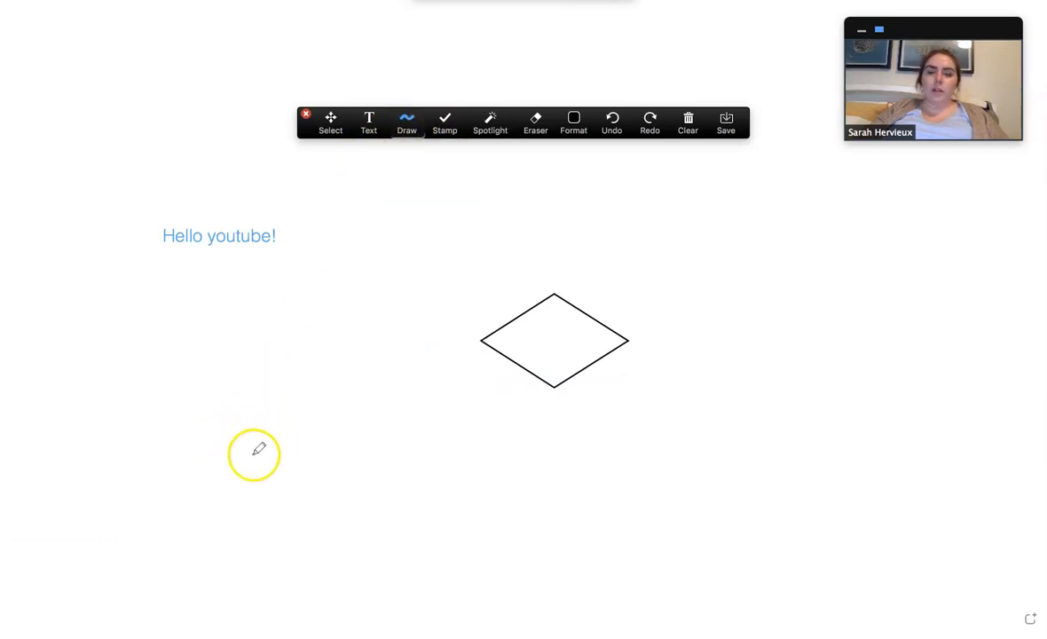
pyautogui.moveTo(227, 483); pyautogui.dragTo(265, 411)
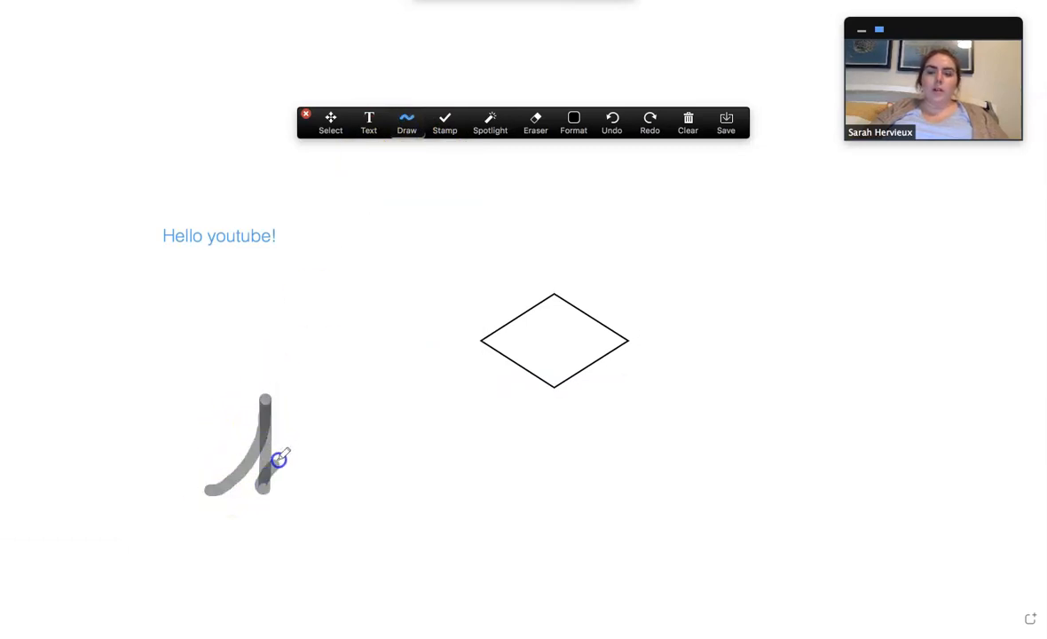
pyautogui.moveTo(399, 437)
pyautogui.mouseDown()
pyautogui.moveTo(395, 481)
pyautogui.moveTo(432, 409)
pyautogui.moveTo(462, 477)
pyautogui.mouseUp()
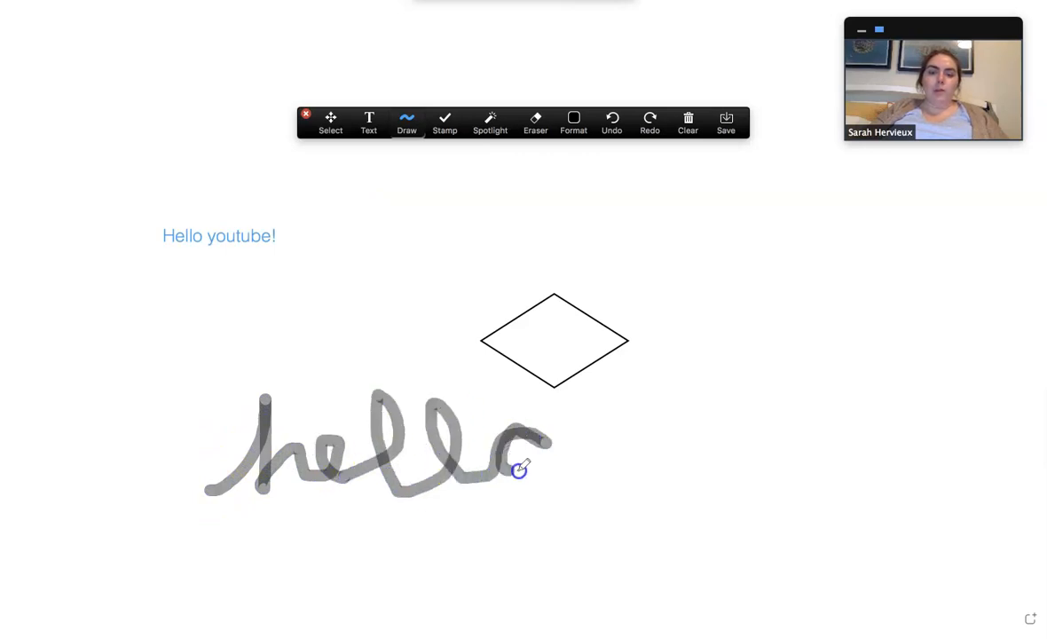
pyautogui.moveTo(559, 437); pyautogui.dragTo(587, 430)
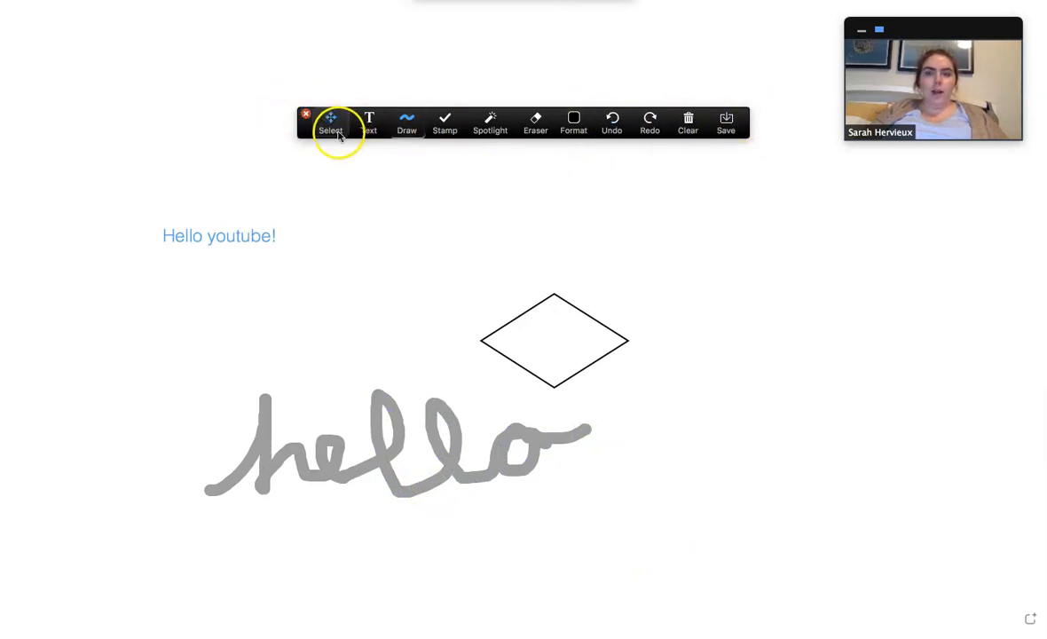
# Stamp five question marks around the diamond on the whiteboard
pyautogui.click(441, 124)
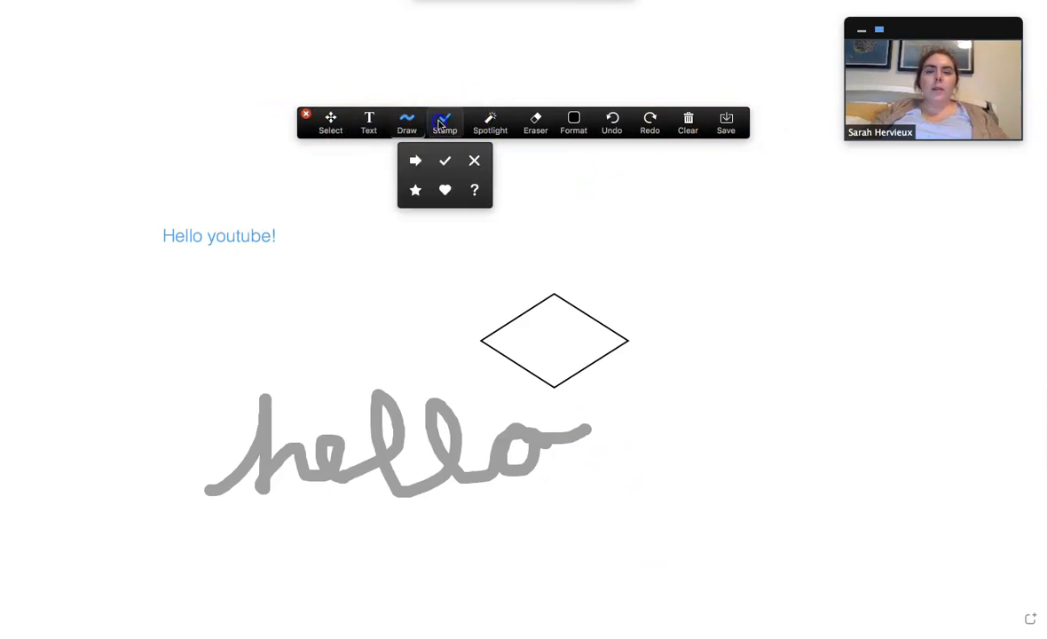
pyautogui.click(476, 191)
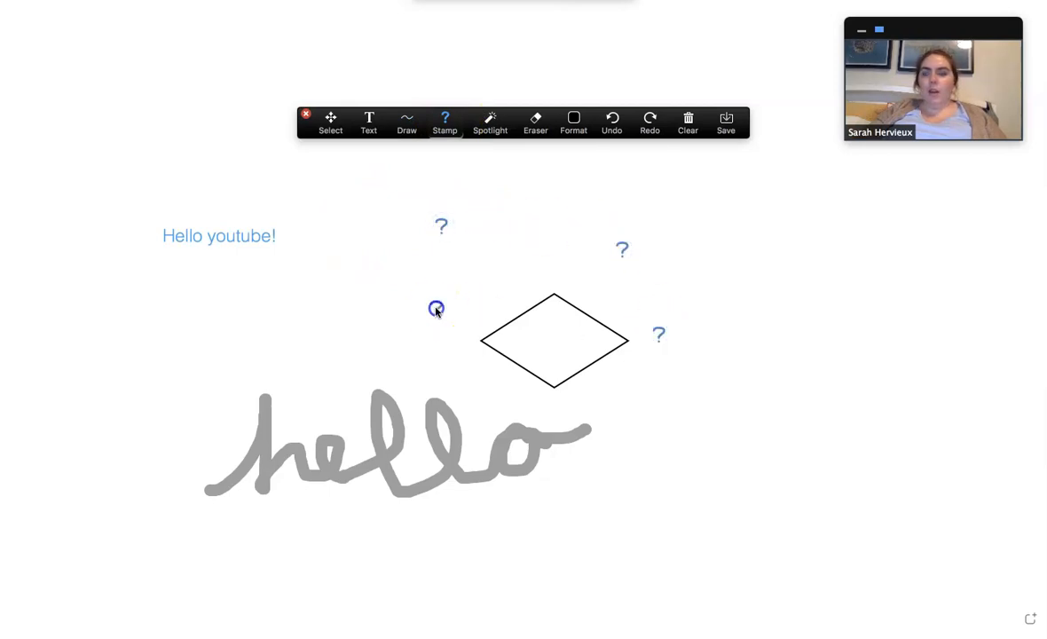
pyautogui.click(488, 379)
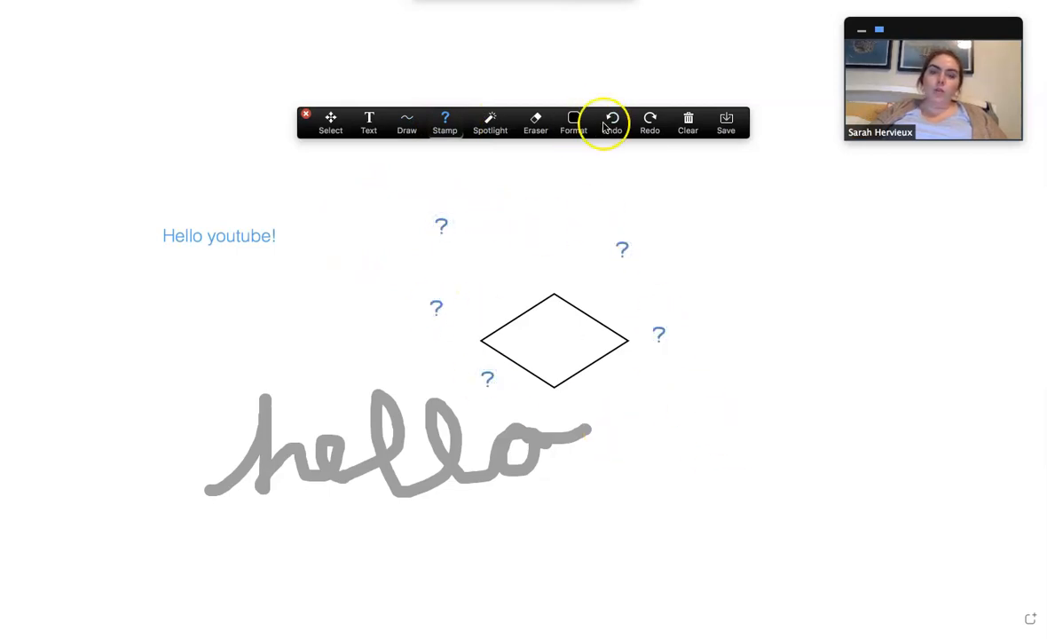
pyautogui.click(571, 121)
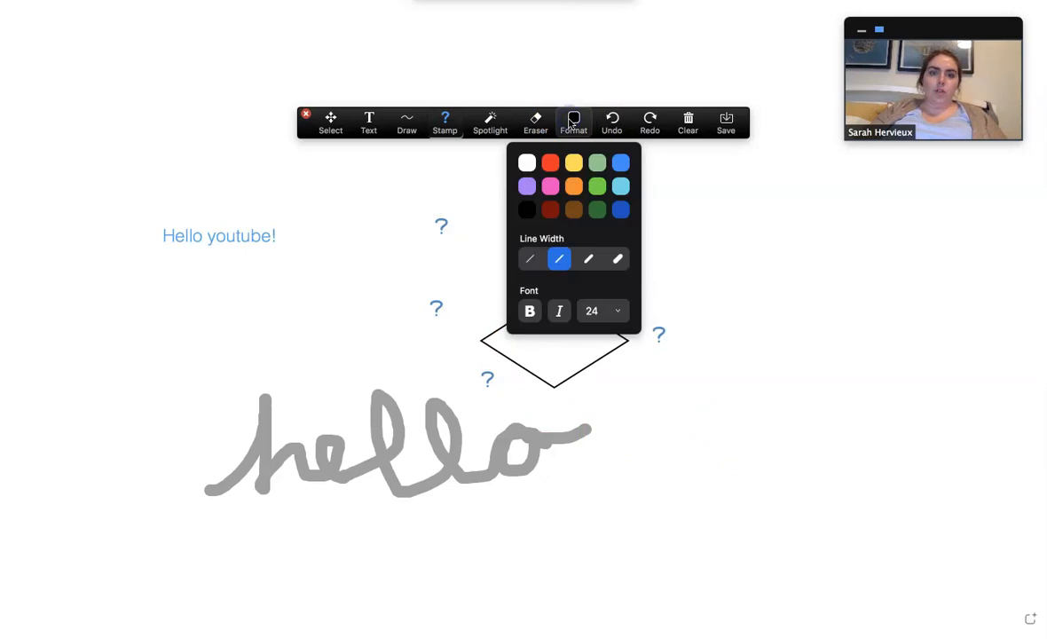
pyautogui.click(571, 121)
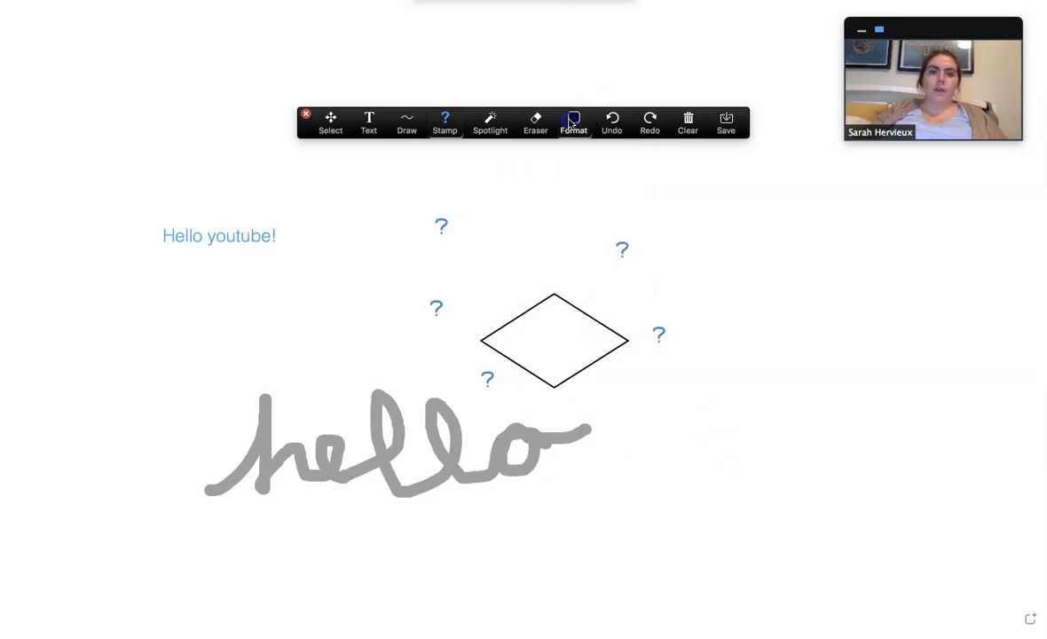
pyautogui.click(572, 121)
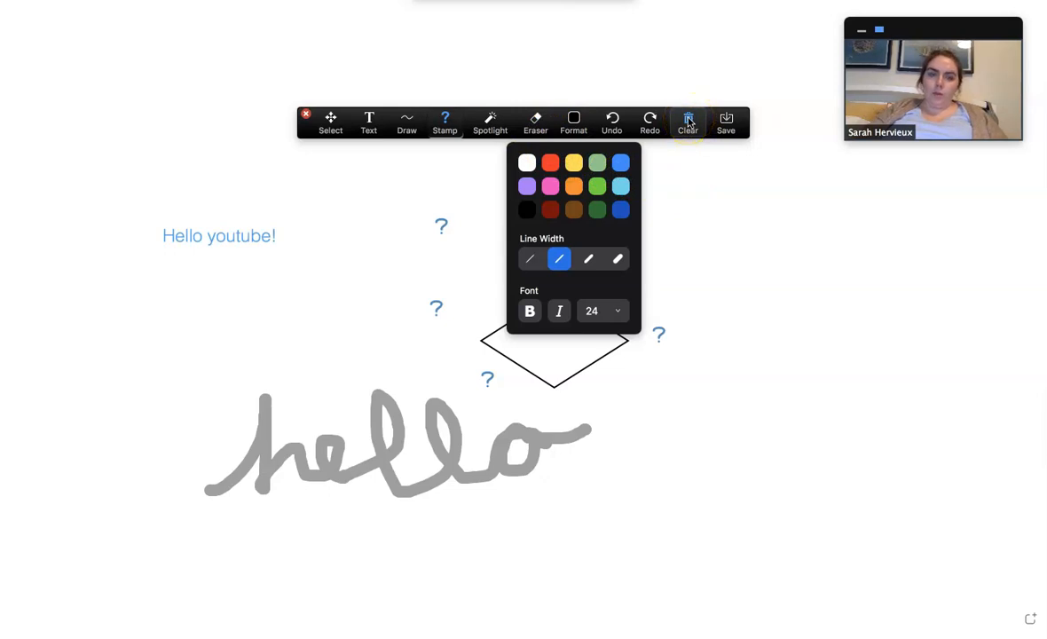
# Clear all drawings, text and stamps from the whiteboard
pyautogui.click(688, 122)
pyautogui.click(694, 154)
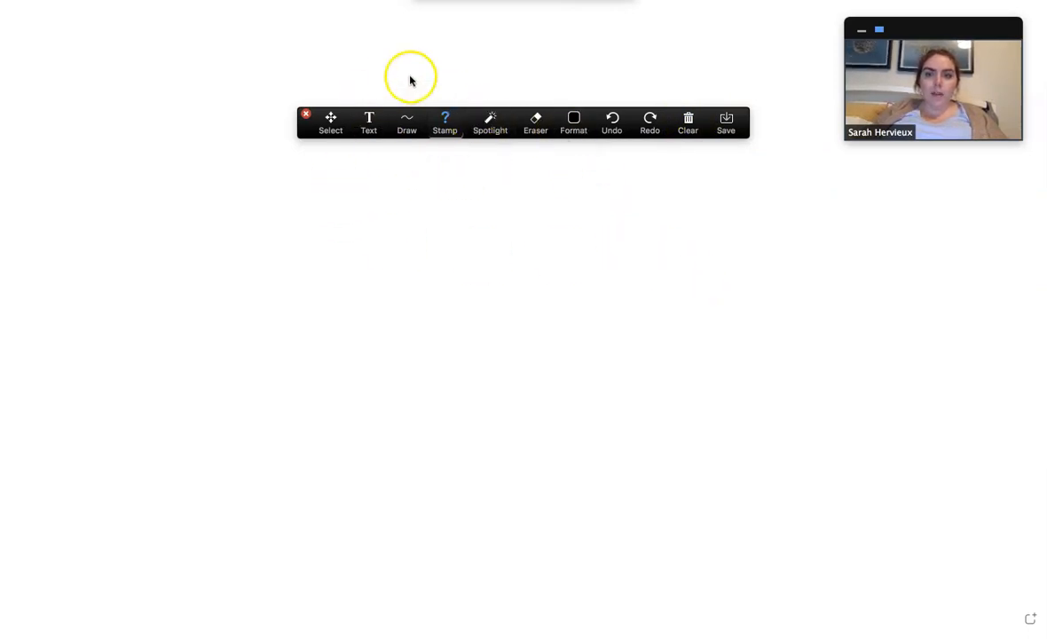
# Write "3+3=" as text near the upper middle of the whiteboard and clear the whiteboard again
pyautogui.click(362, 132)
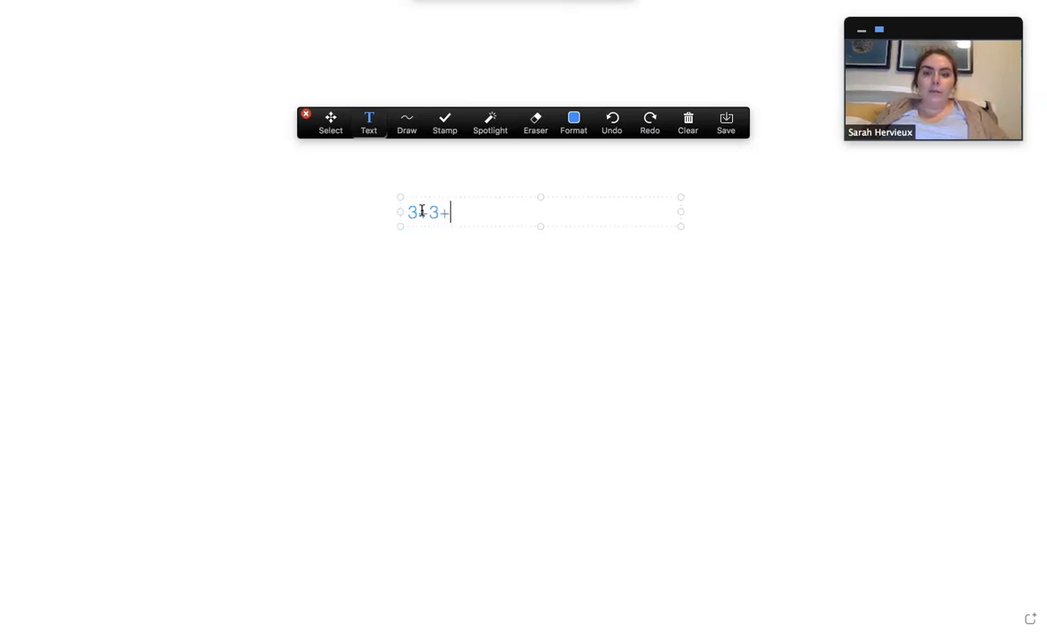
pyautogui.click(460, 285)
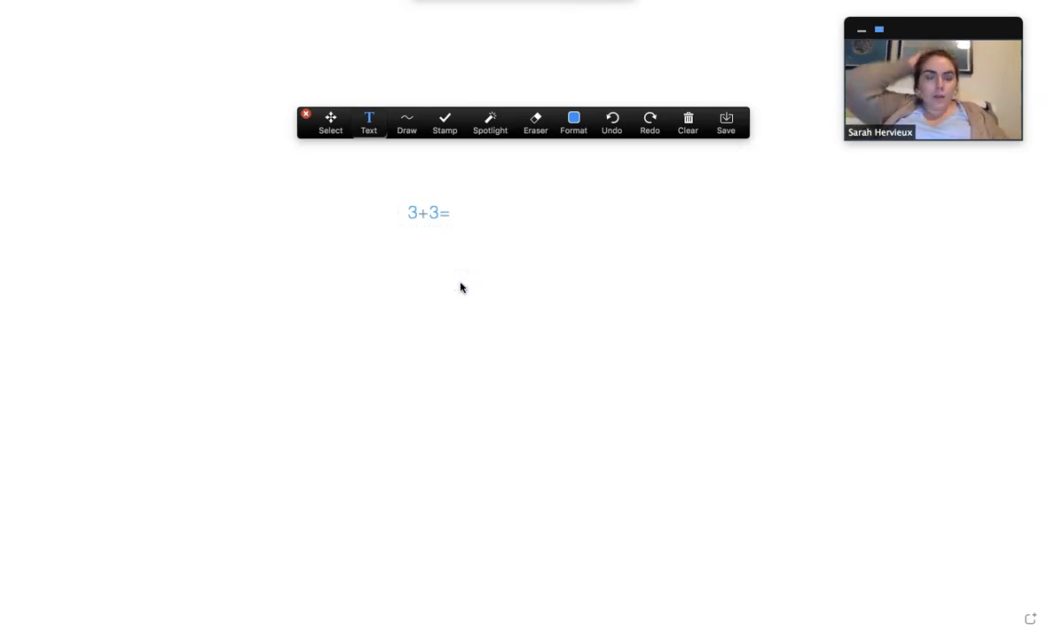
pyautogui.click(461, 217)
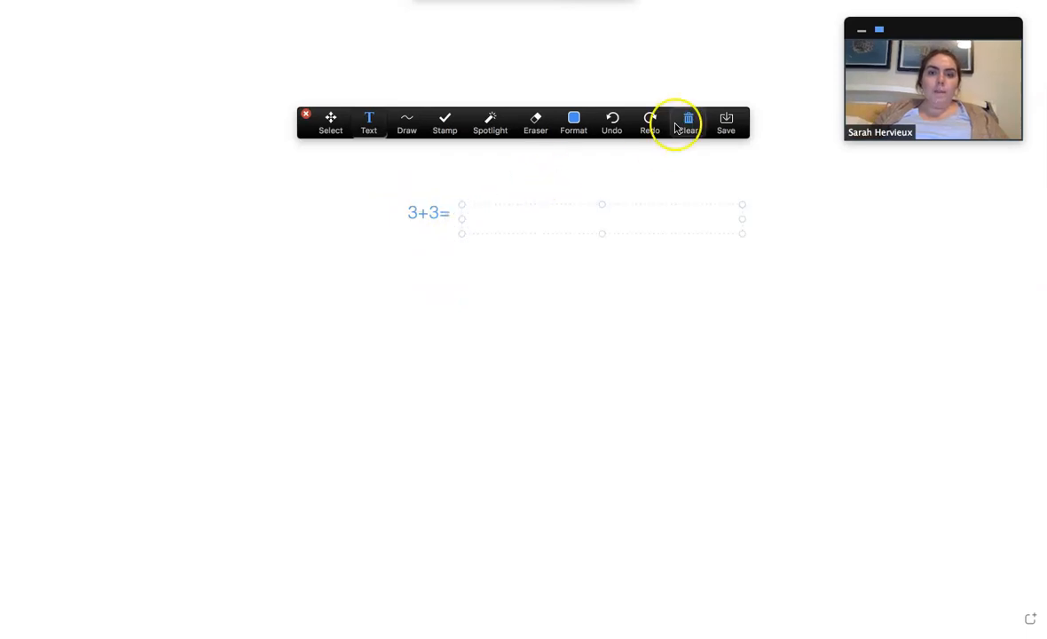
pyautogui.click(685, 121)
pyautogui.click(696, 155)
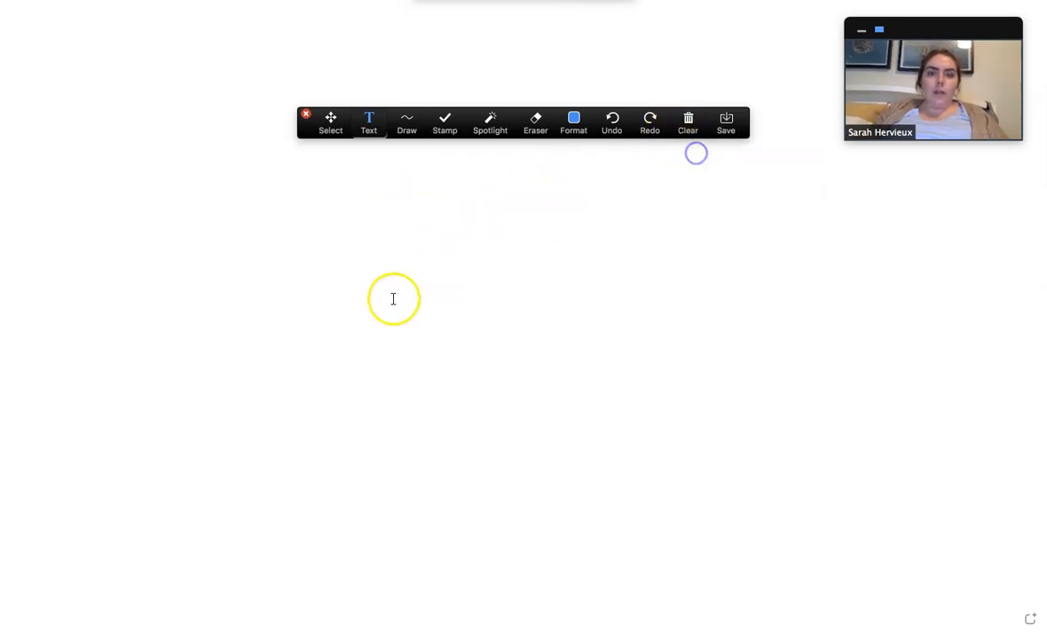
# Draw an outlined ellipse in the lower middle of the whiteboard and write "Mars" as text inside it
pyautogui.click(407, 124)
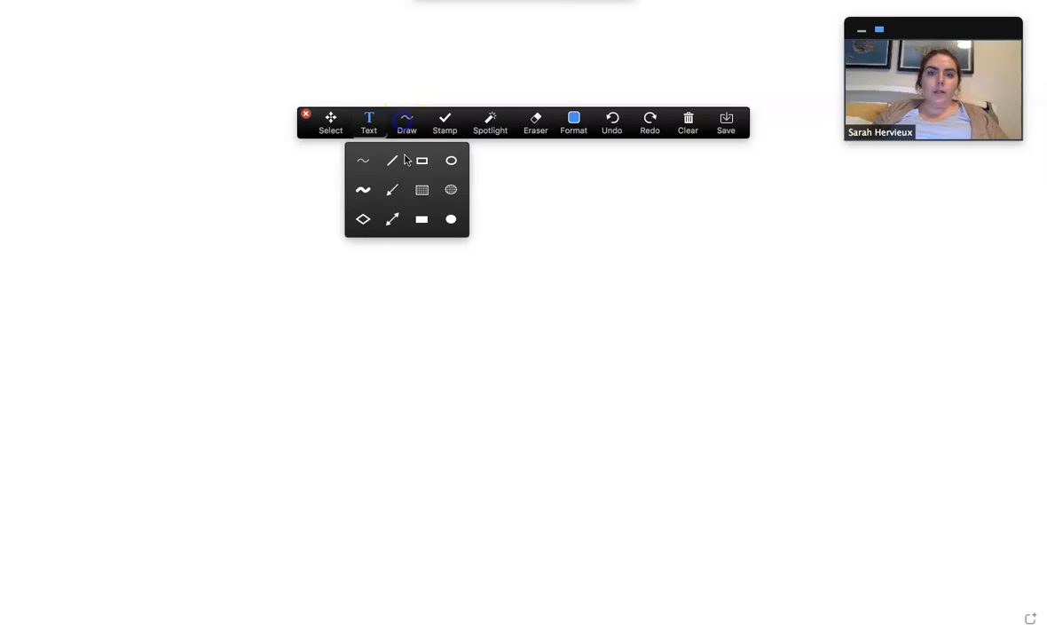
pyautogui.click(452, 163)
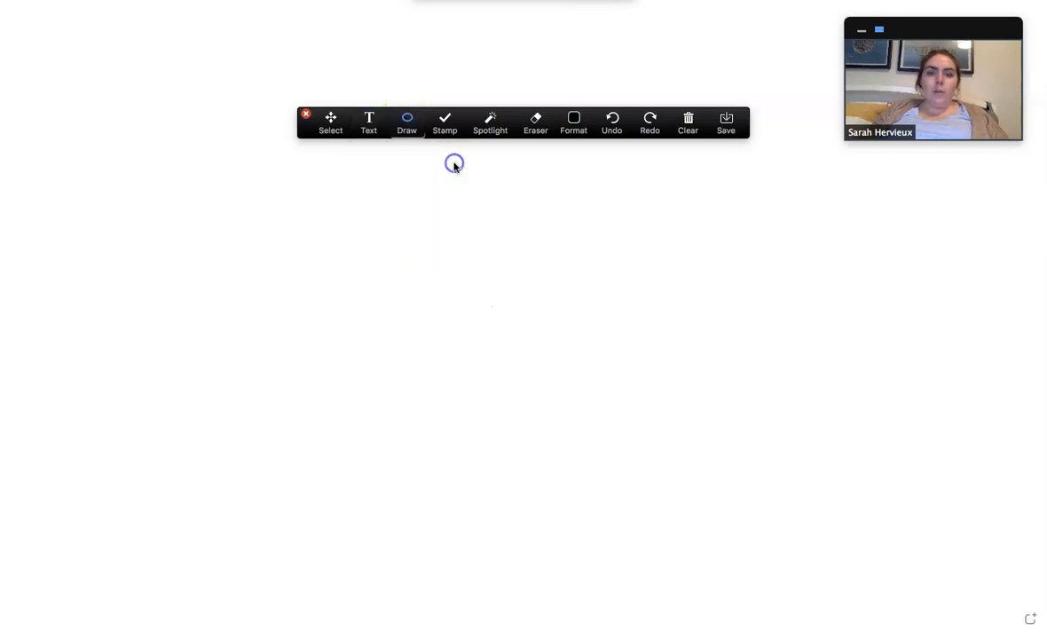
pyautogui.moveTo(421, 390); pyautogui.dragTo(567, 476)
pyautogui.click(425, 243)
pyautogui.click(367, 126)
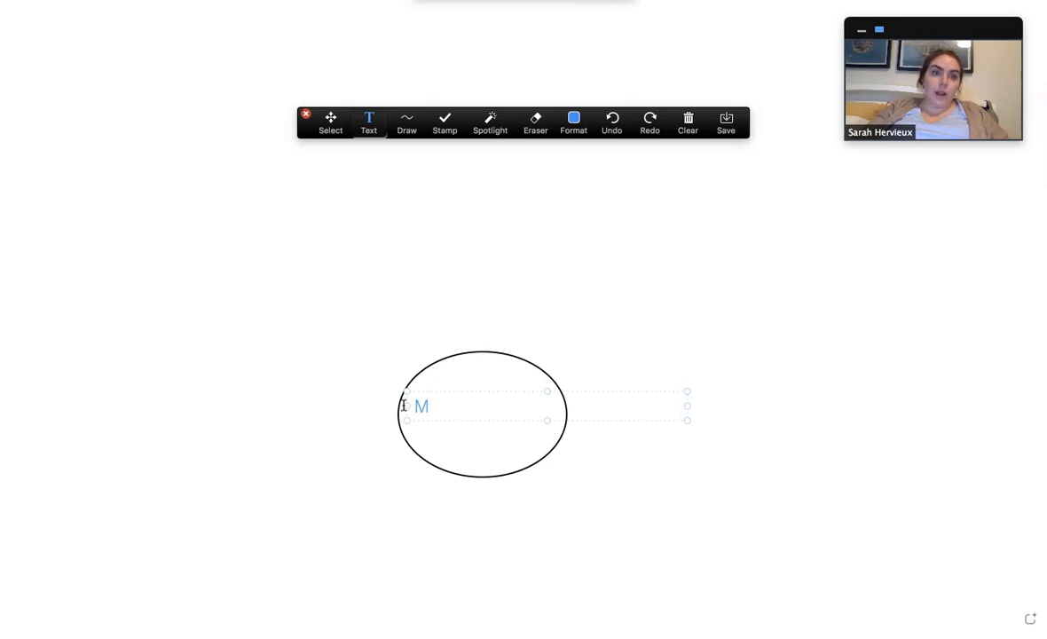
pyautogui.click(499, 528)
pyautogui.click(420, 404)
pyautogui.click(569, 479)
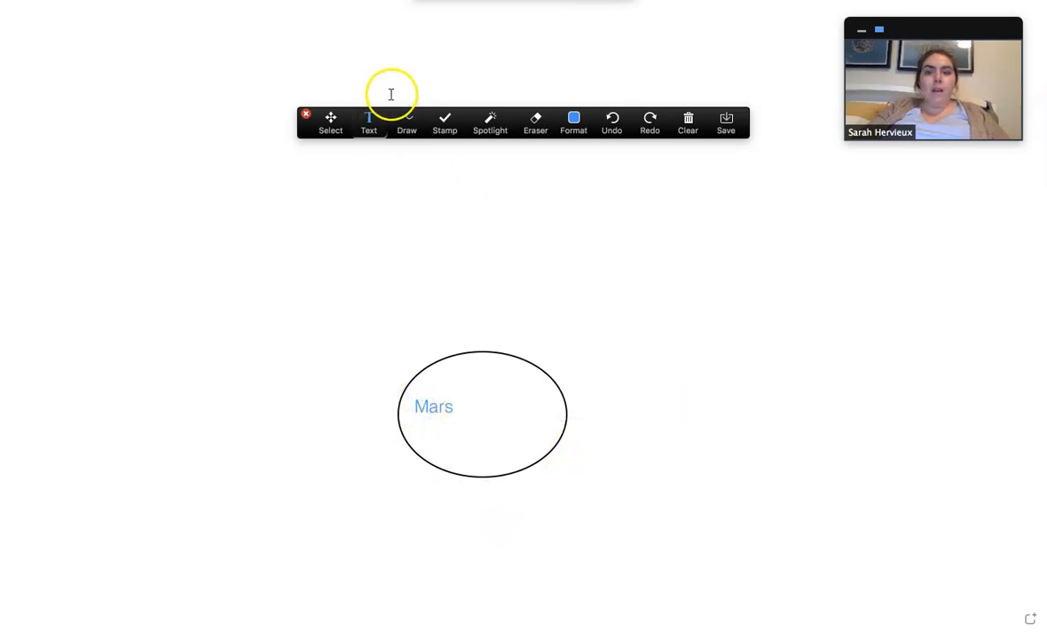
# Draw four straight lines radiating outward from the Mars ellipse, two on its right side and two on its left
pyautogui.click(406, 120)
pyautogui.click(388, 160)
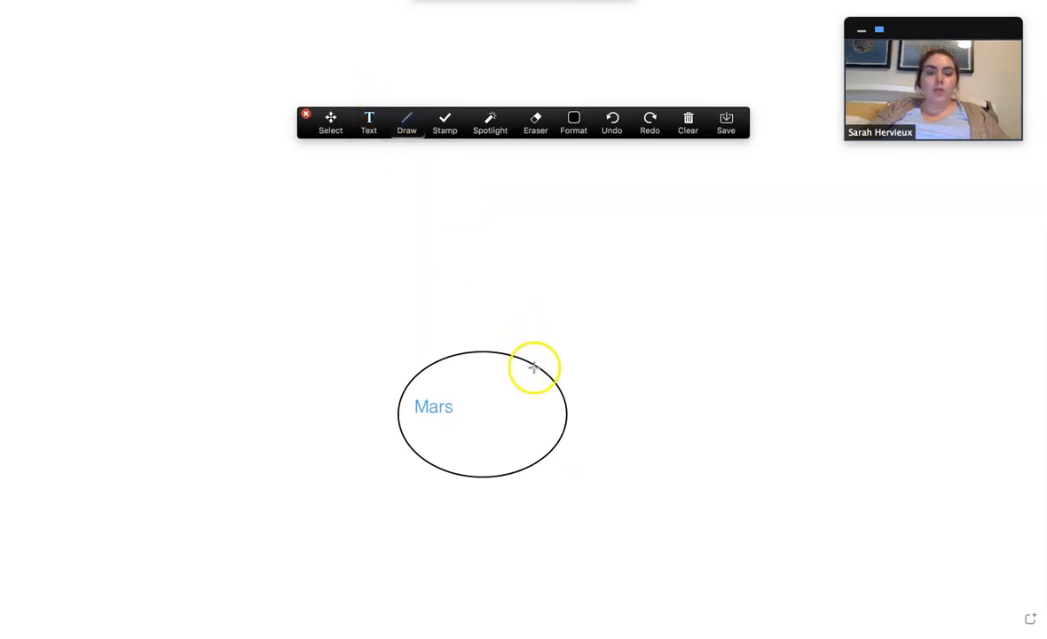
pyautogui.moveTo(534, 363); pyautogui.dragTo(731, 295)
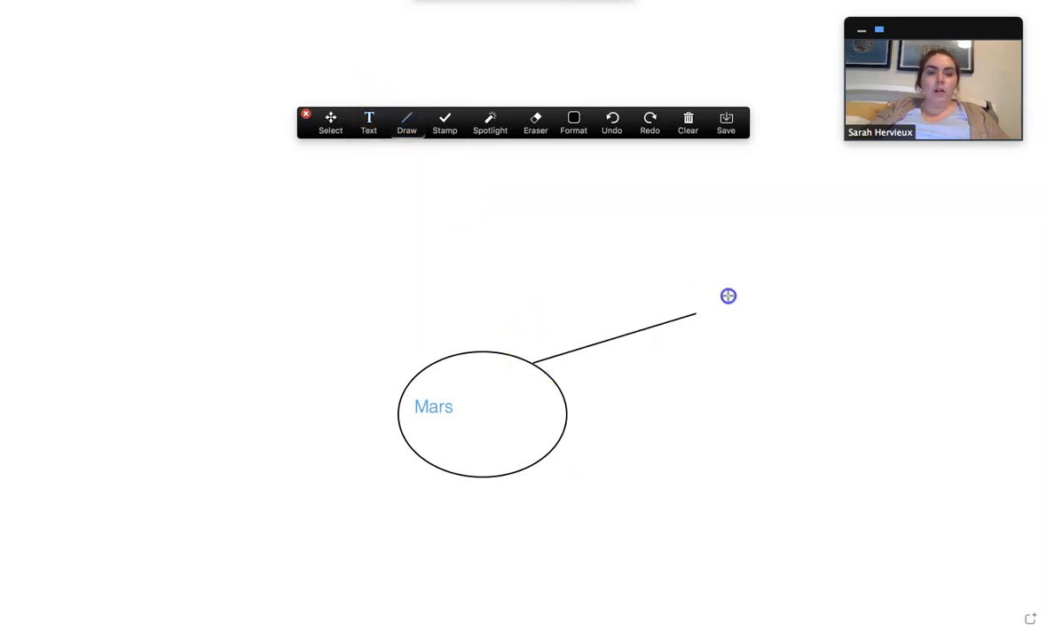
pyautogui.click(400, 122)
pyautogui.click(552, 451)
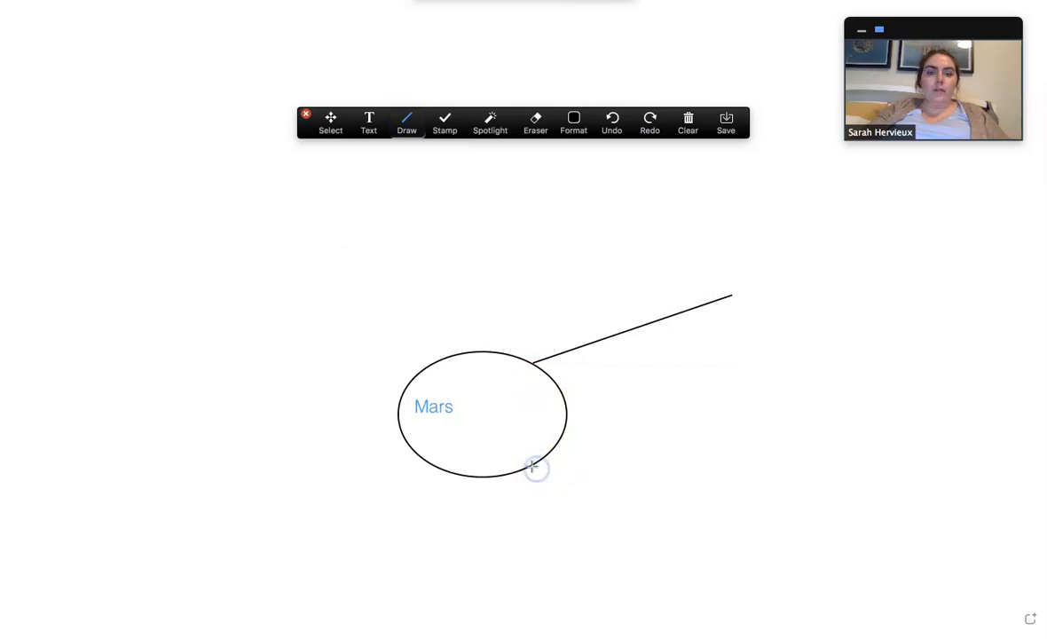
pyautogui.moveTo(621, 497); pyautogui.dragTo(736, 531)
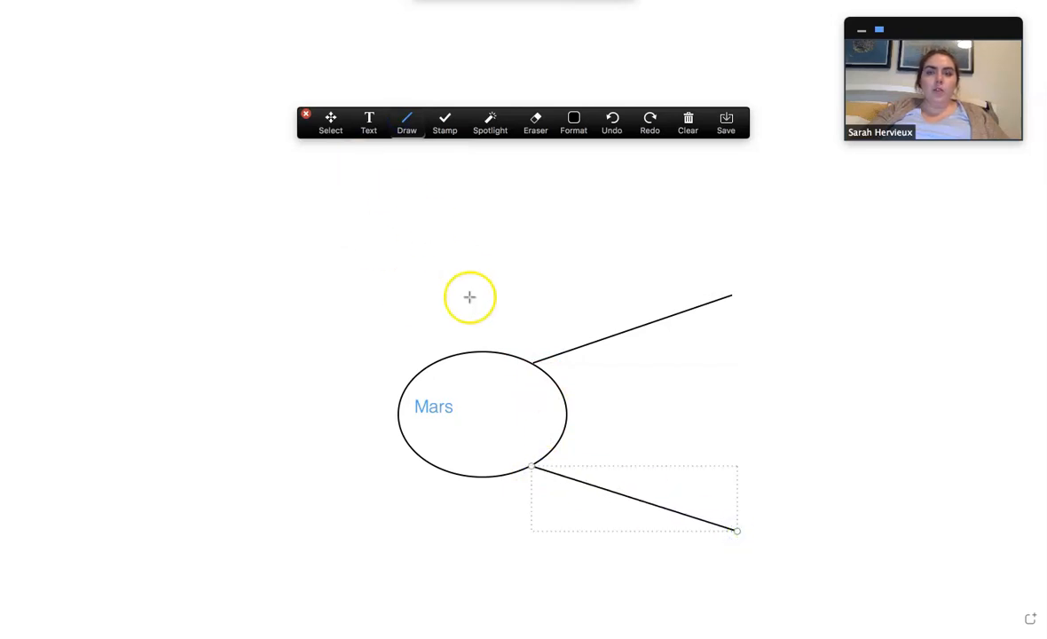
pyautogui.moveTo(445, 349); pyautogui.dragTo(349, 234)
pyautogui.click(428, 472)
pyautogui.moveTo(431, 465); pyautogui.dragTo(257, 524)
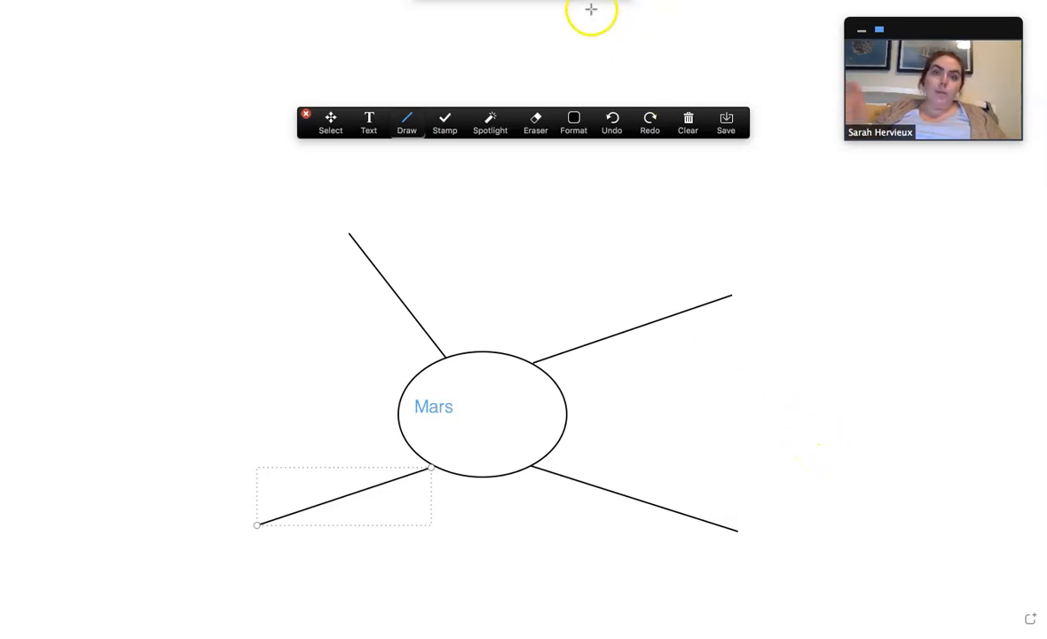
# Stop sharing the whiteboard and share Desktop 1 in the meeting instead
pyautogui.press('super+shift+s')
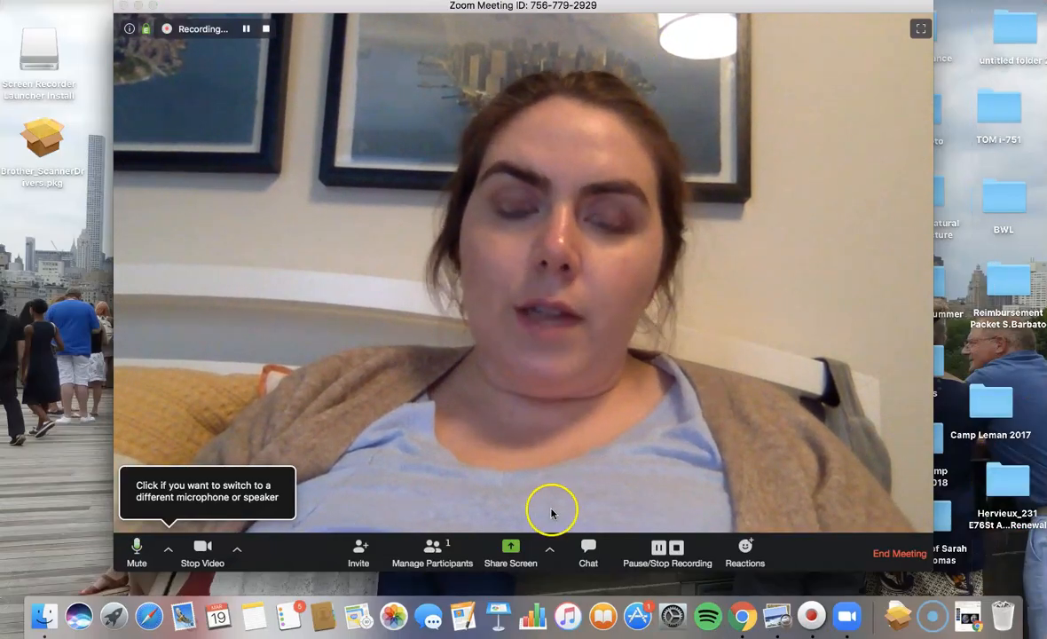
pyautogui.click(511, 558)
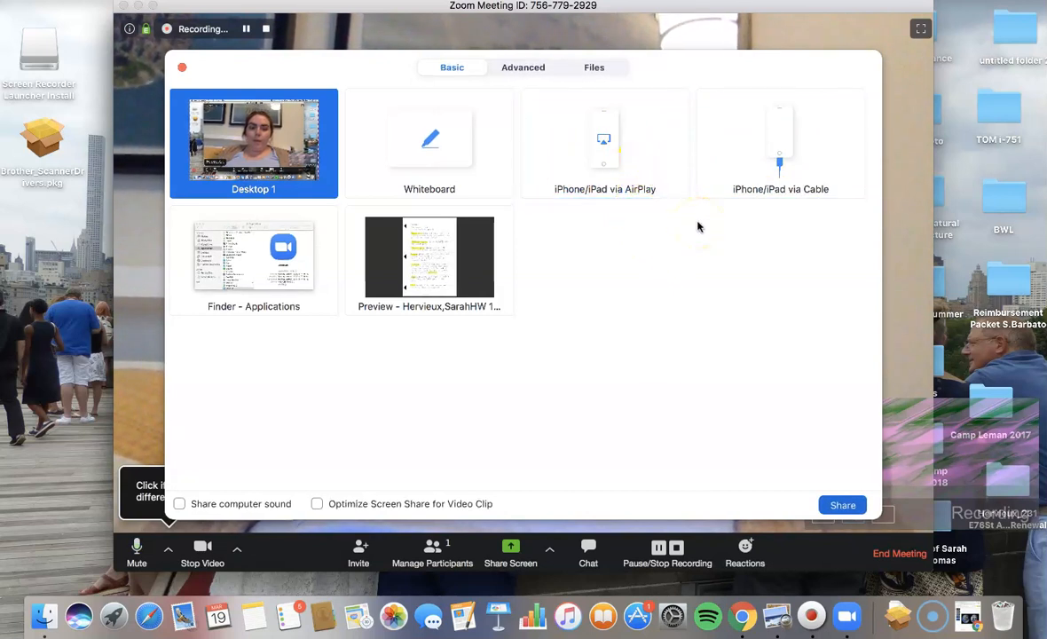
pyautogui.click(811, 191)
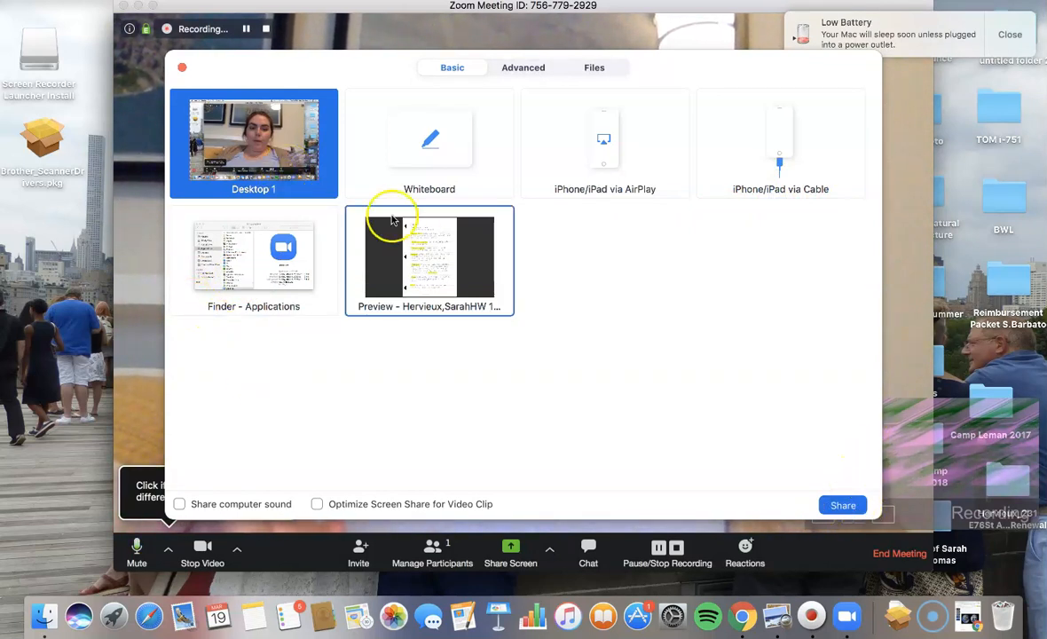
pyautogui.click(838, 506)
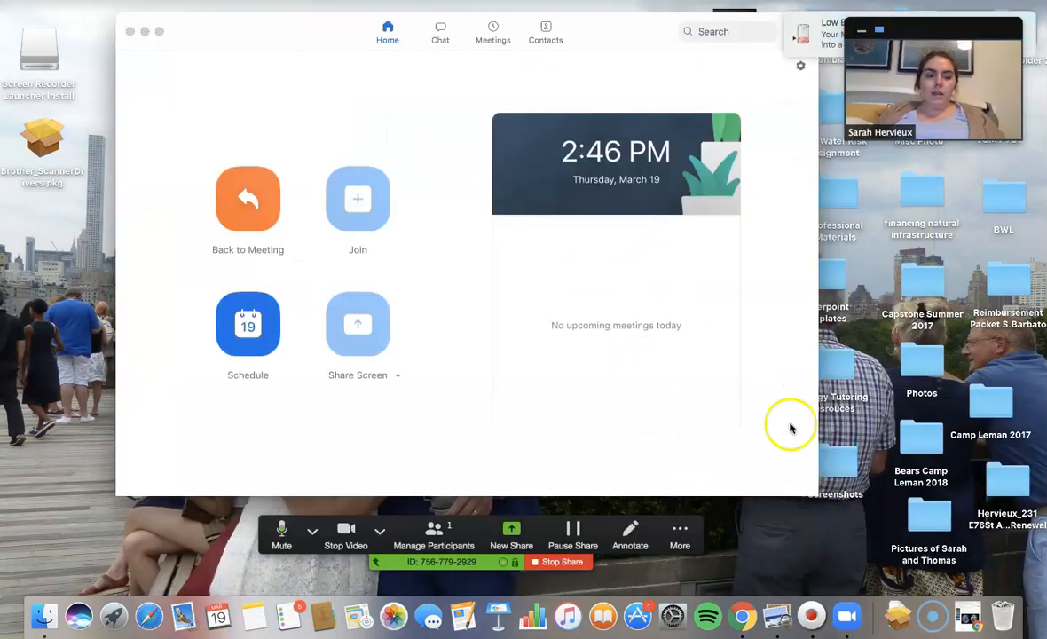
# Switch to the "What is Earth Science?" Google Slides presentation in Chrome, enlarge its window to full screen and move the webcam thumbnail off the Present control
pyautogui.click(892, 583)
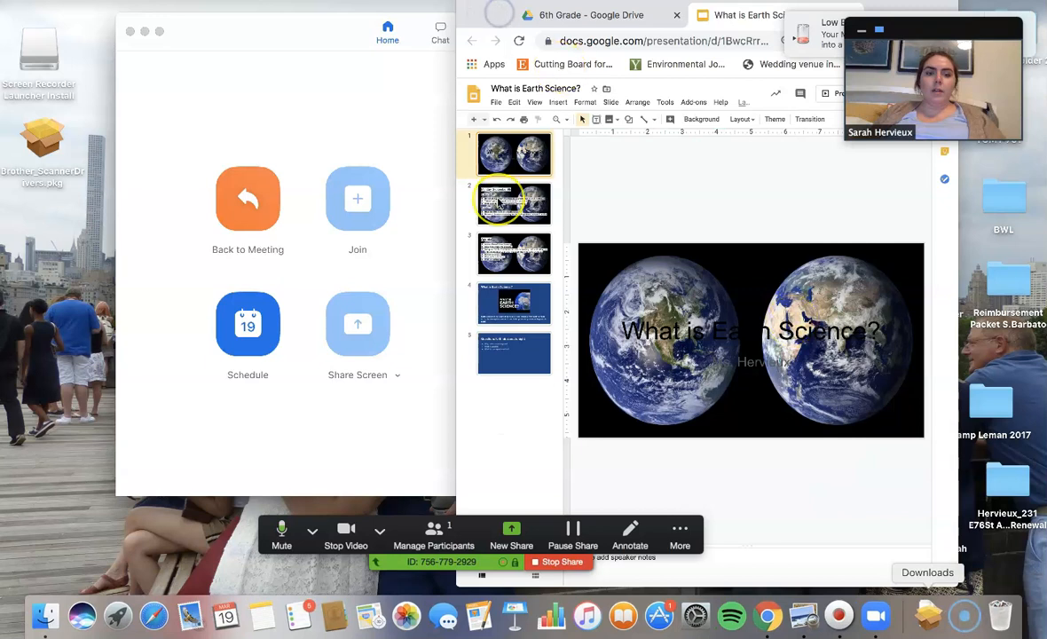
pyautogui.doubleClick(499, 15)
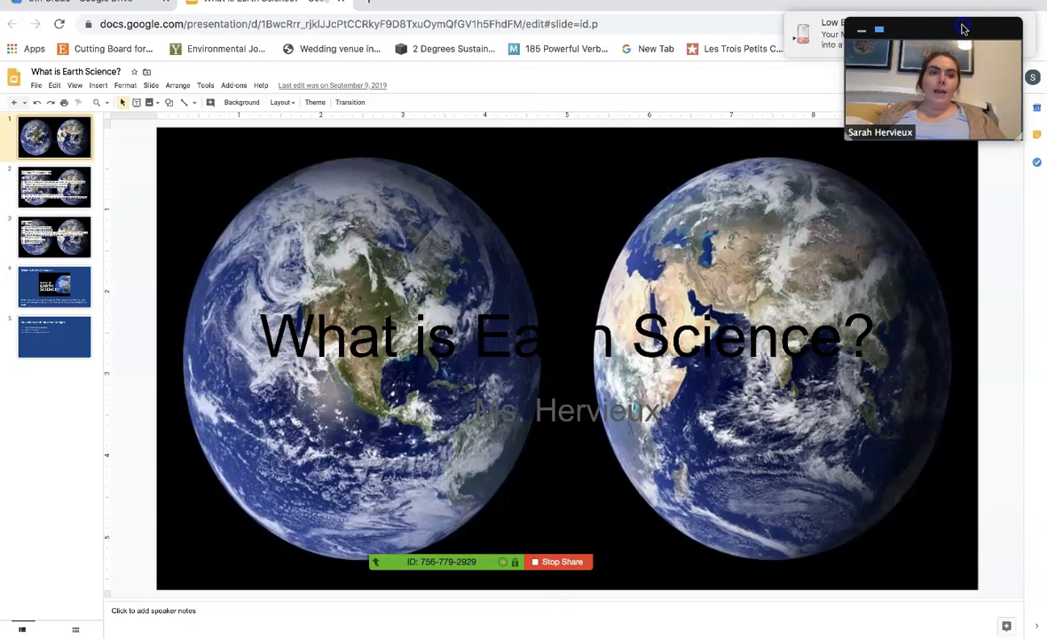
pyautogui.moveTo(984, 22); pyautogui.dragTo(781, 109)
# Present the "What is Earth Science?" slides in full screen and advance to the "Monday, September 9th" slide
pyautogui.click(999, 79)
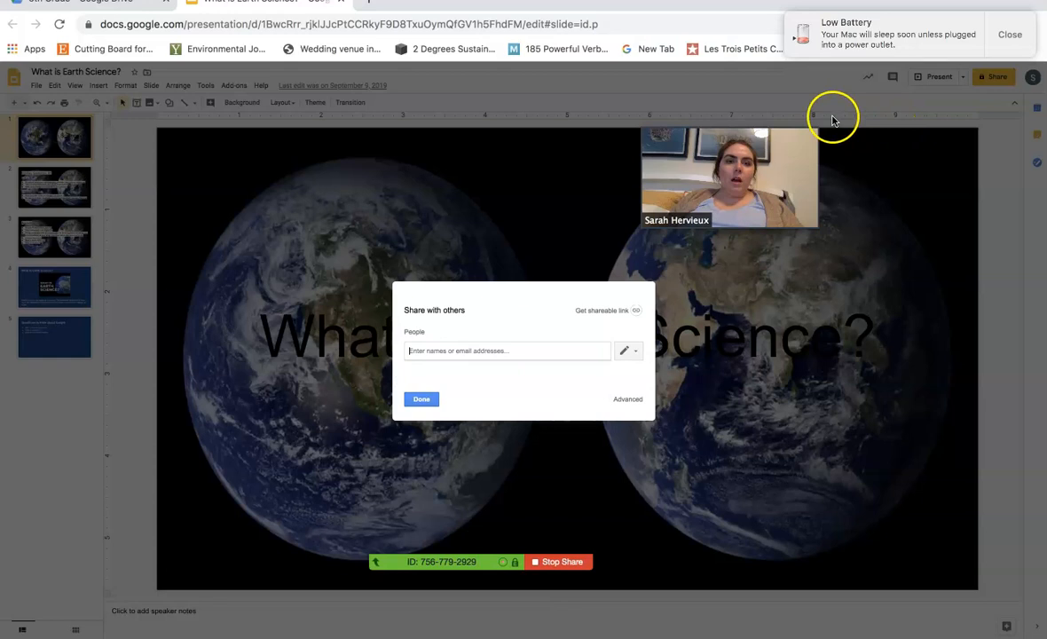
pyautogui.click(419, 398)
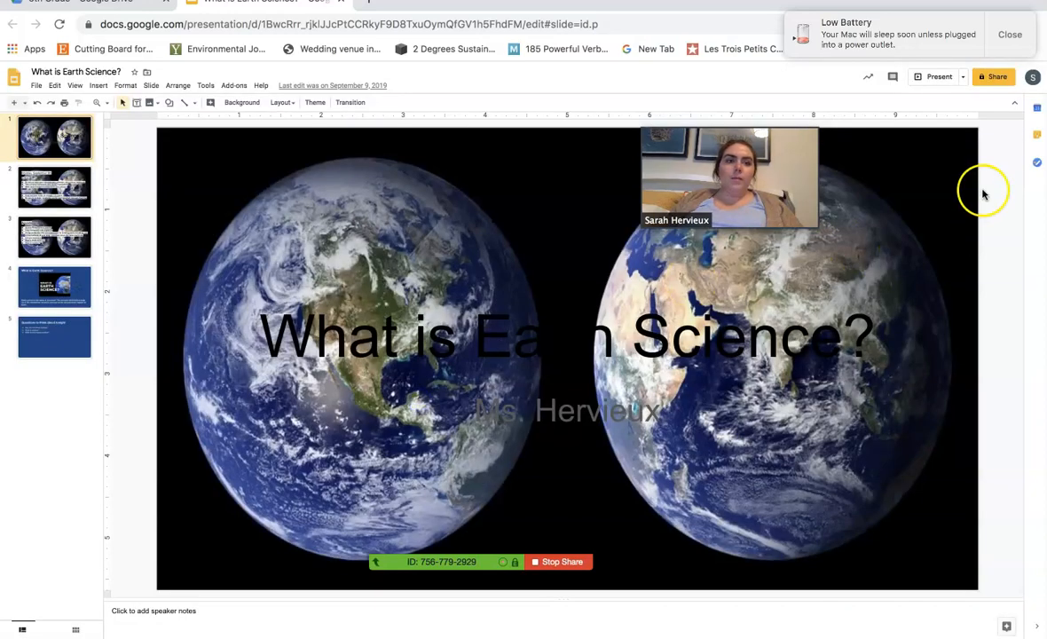
pyautogui.click(943, 81)
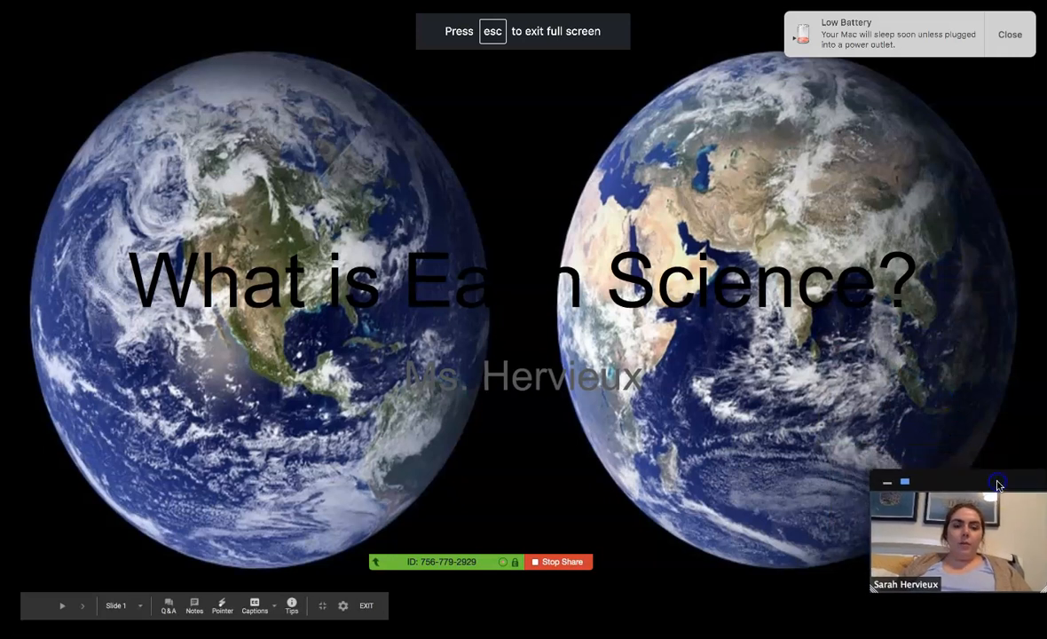
pyautogui.click(809, 300)
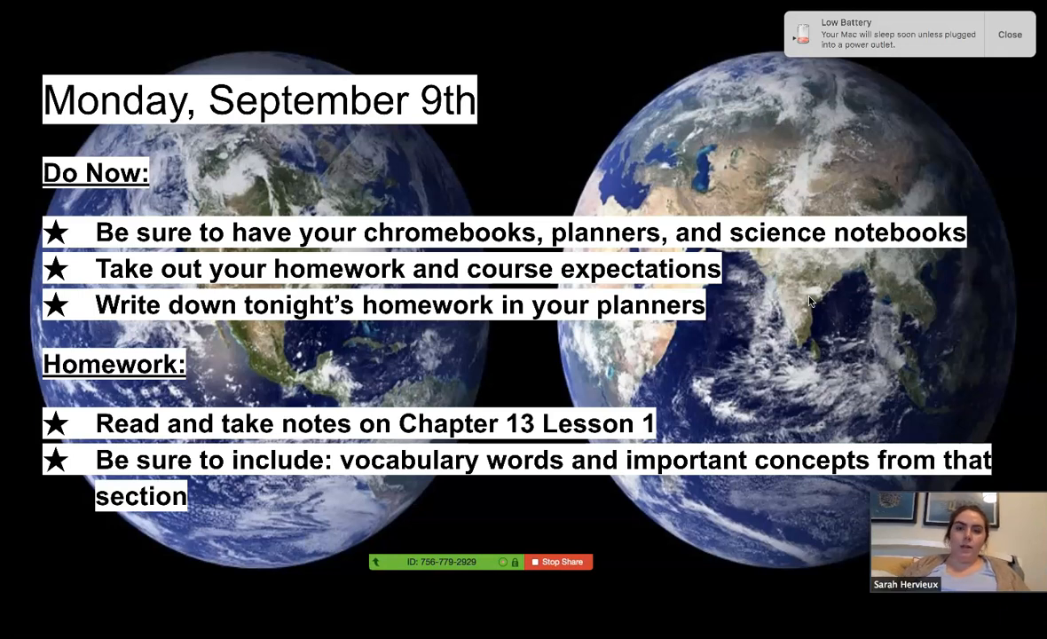
# Exit the slideshow, take the Chrome window out of full screen and minimize it
pyautogui.press('Escape')
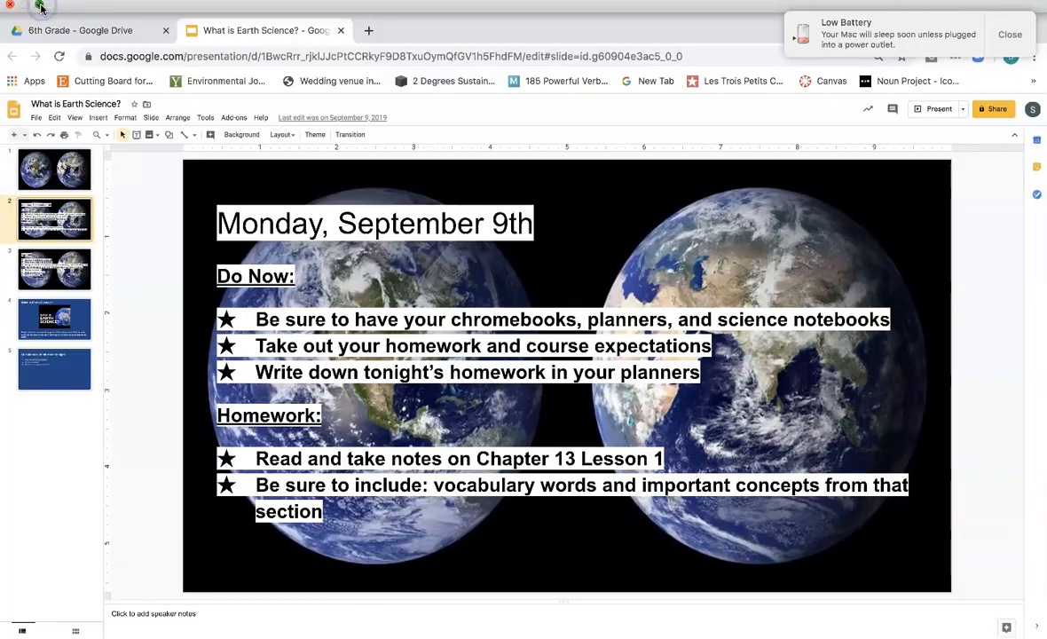
pyautogui.click(40, 7)
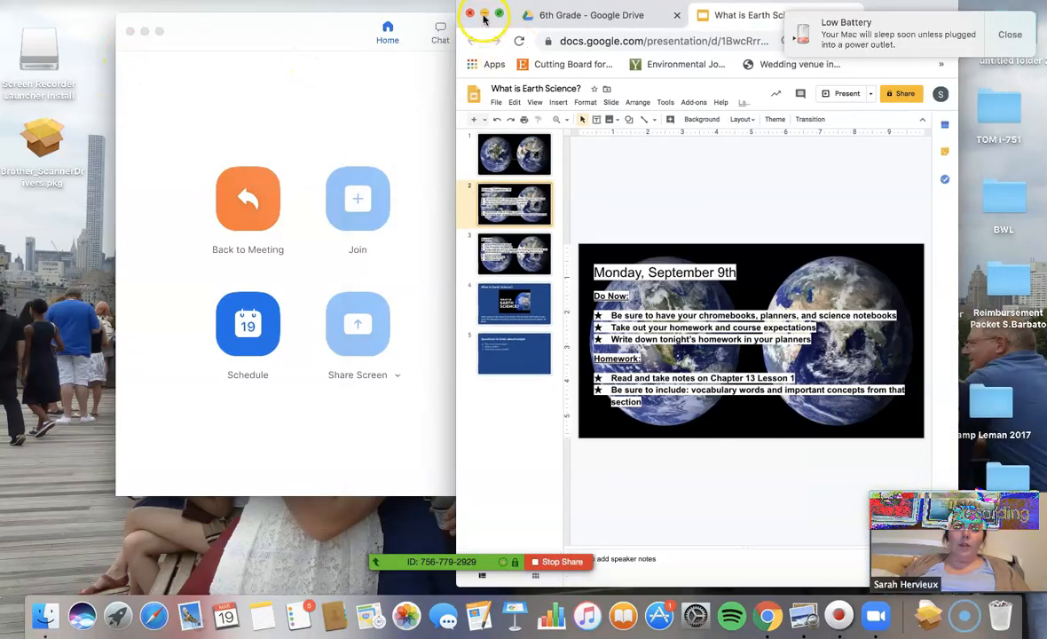
pyautogui.click(484, 15)
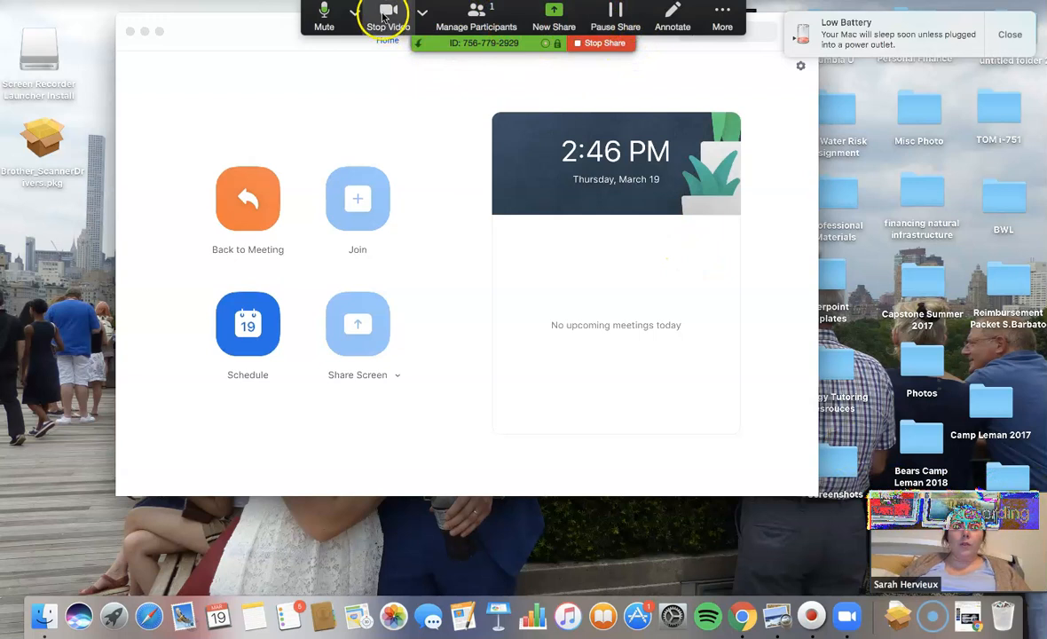
# Pause and stop the desktop share, and stop the meeting recording
pyautogui.click(614, 19)
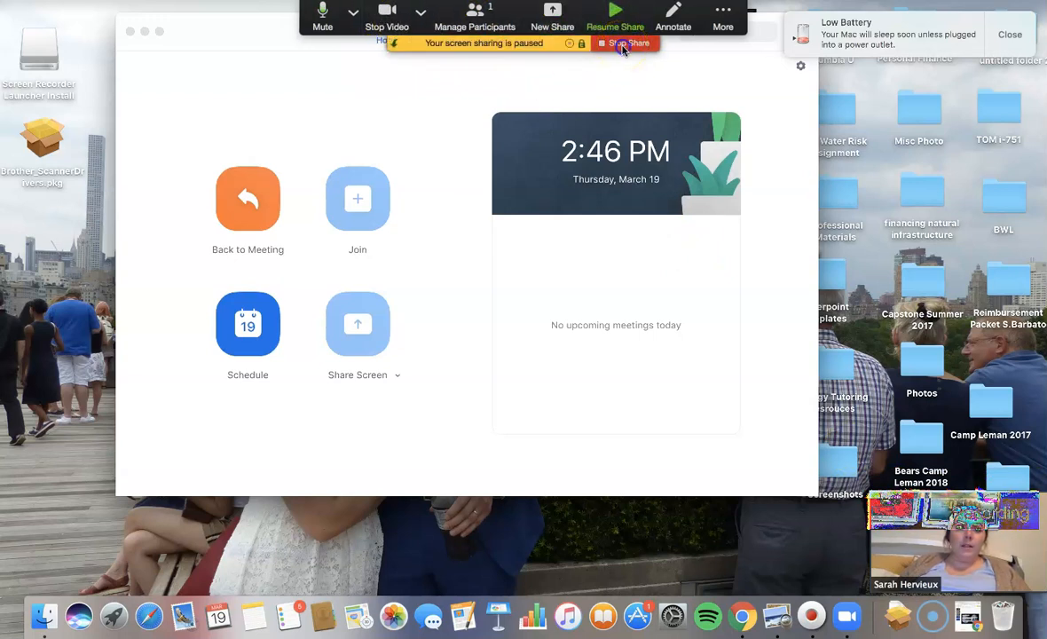
pyautogui.click(624, 44)
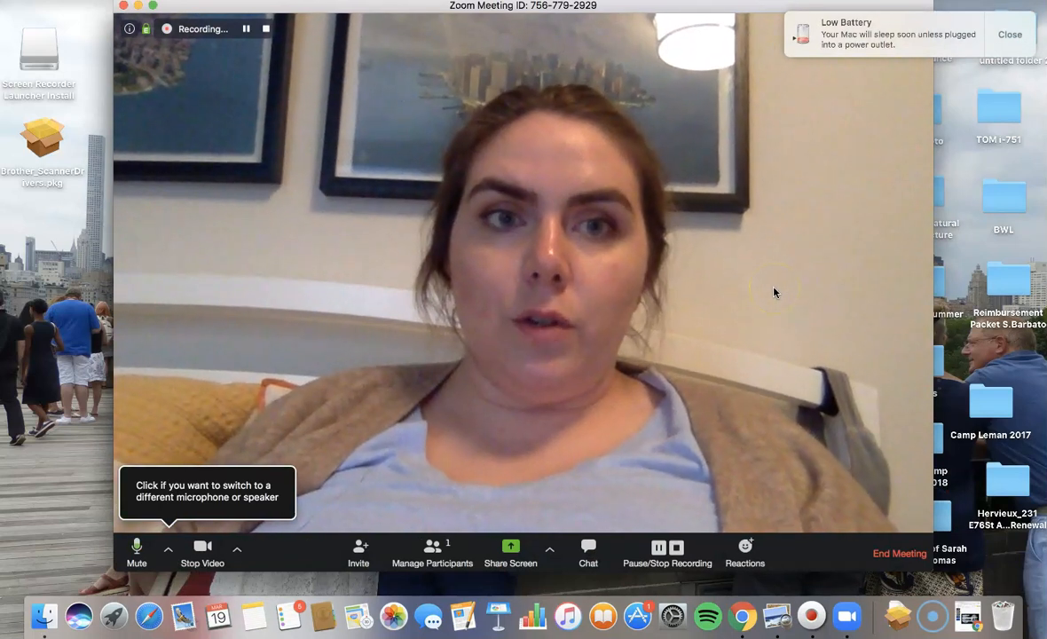
pyautogui.click(679, 548)
pyautogui.click(715, 403)
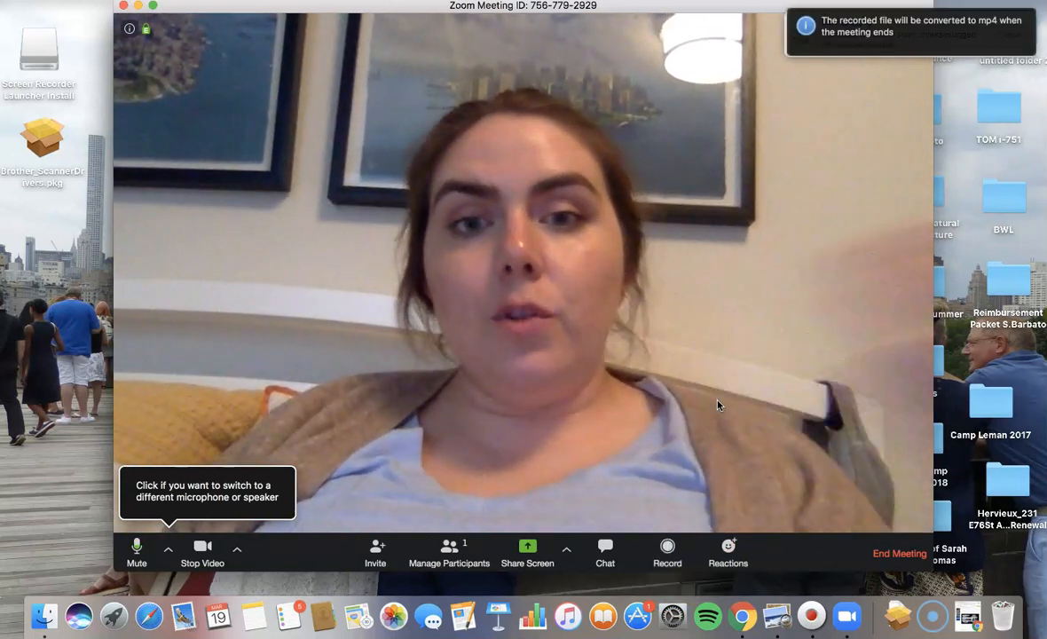
pyautogui.click(787, 515)
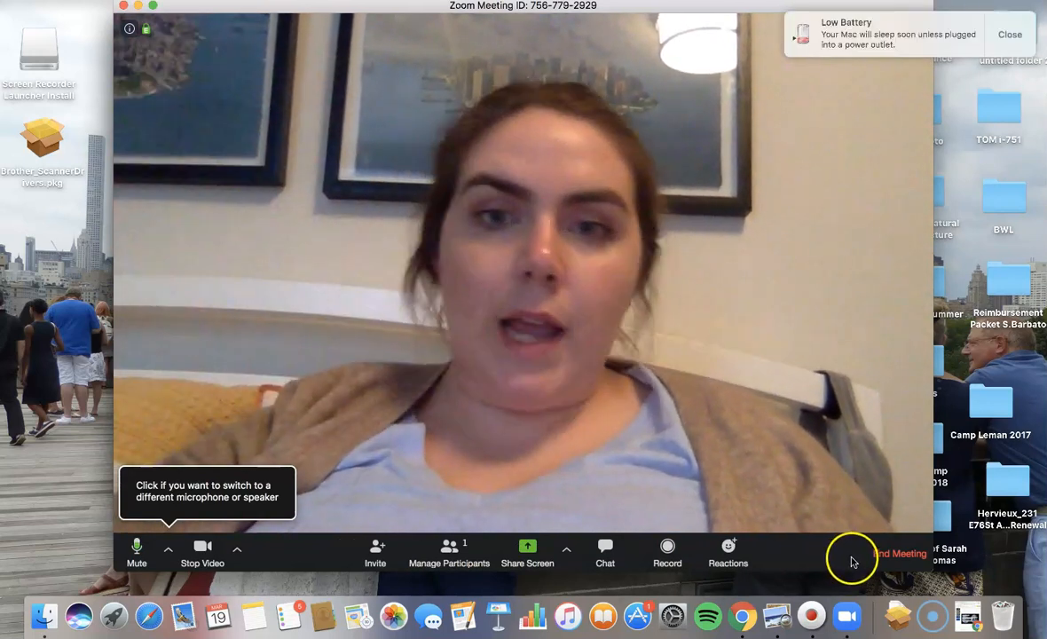
# End the meeting for all participants and move the recording conversion window over the New Meeting and Join options
pyautogui.click(896, 553)
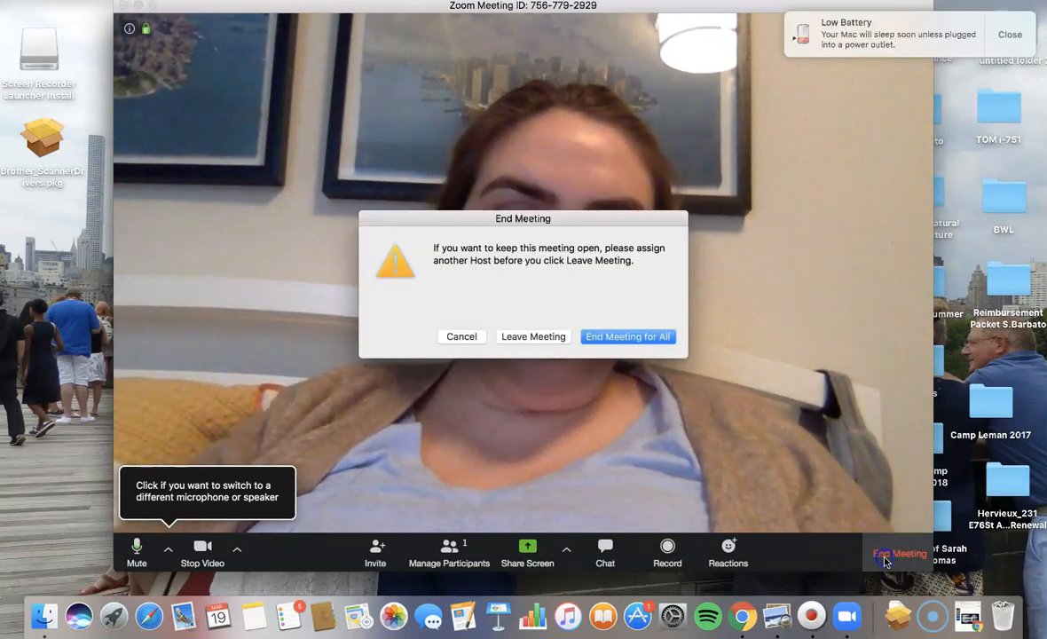
pyautogui.click(633, 337)
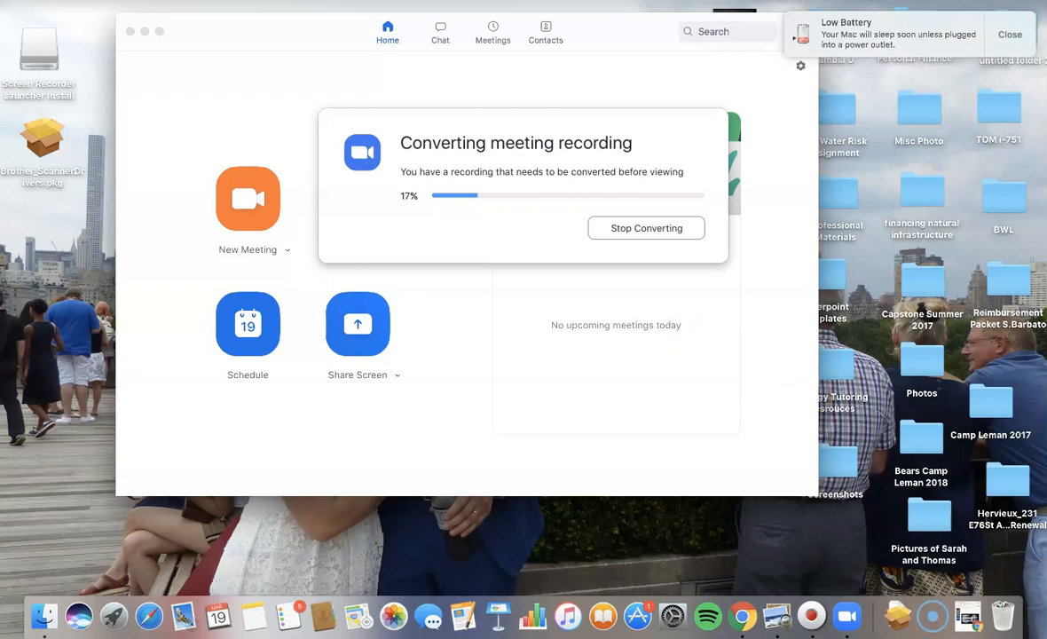
pyautogui.moveTo(542, 129); pyautogui.dragTo(412, 77)
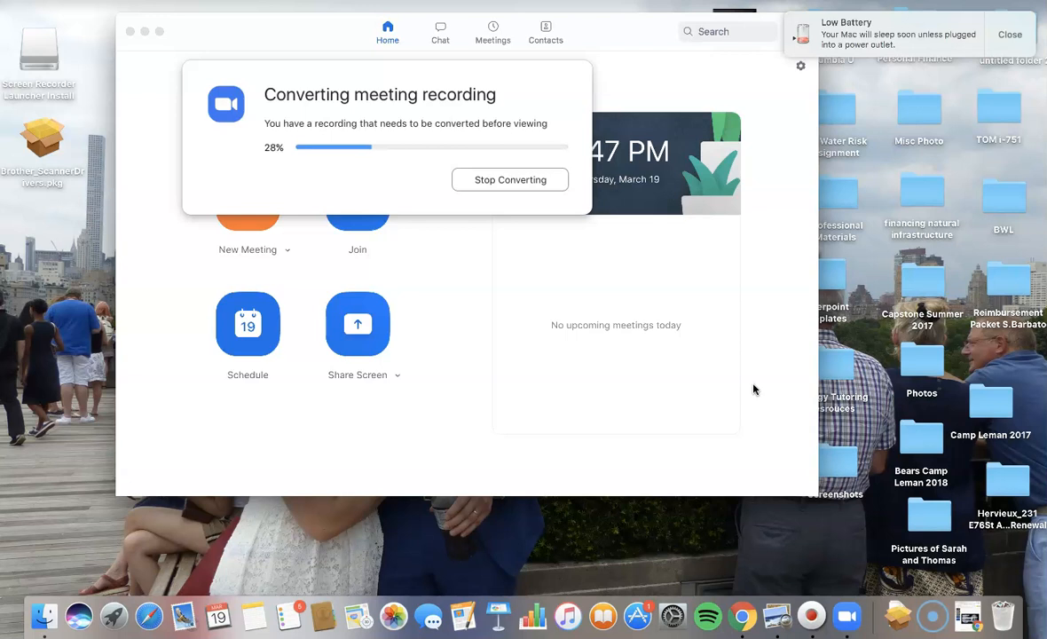
pyautogui.click(371, 363)
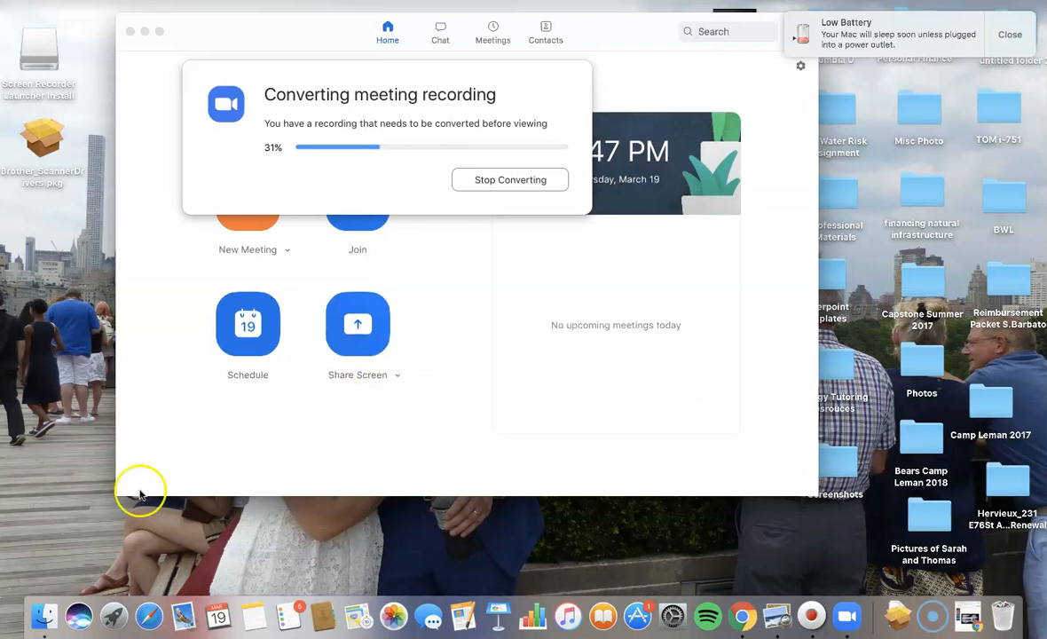